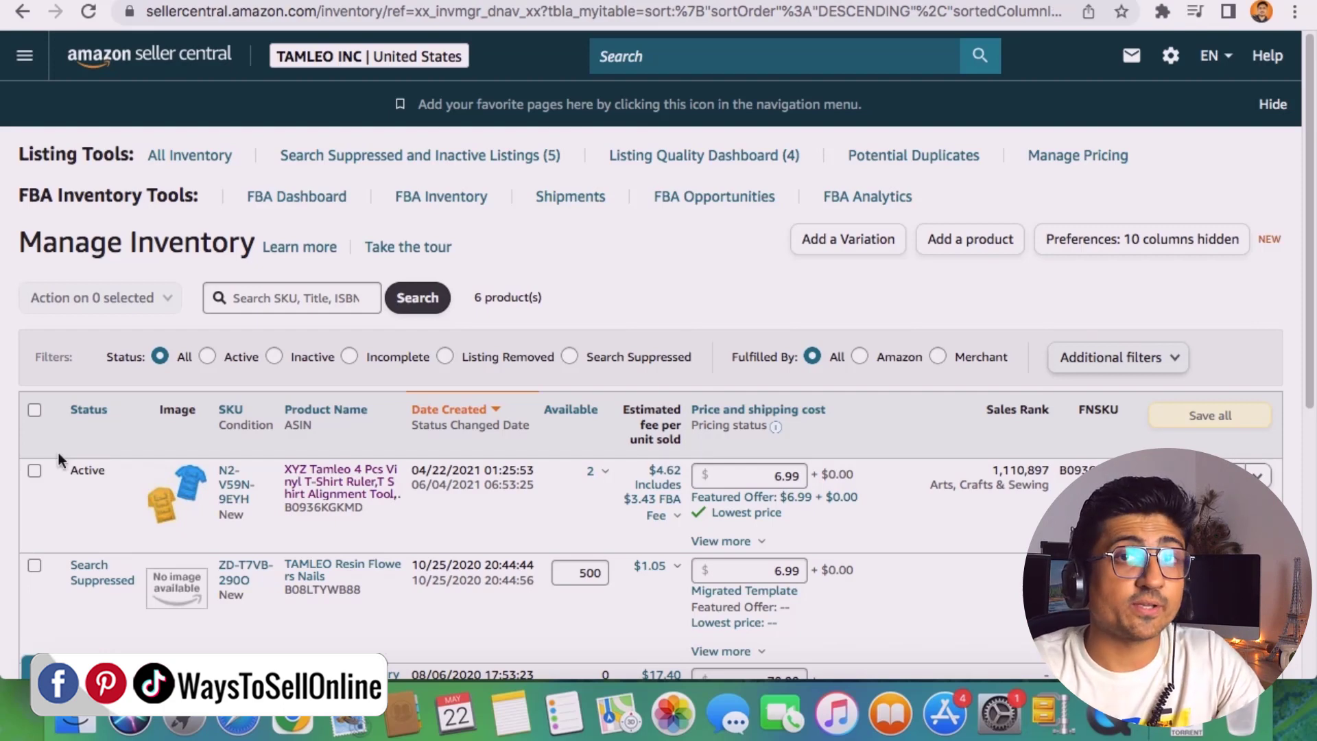
Step: Start a send/replenish inventory shipment for the active XYZ Tamleo T-shirt ruler listing and review the workflow's steps
{"action": "left_click", "coordinate": [34, 471]}
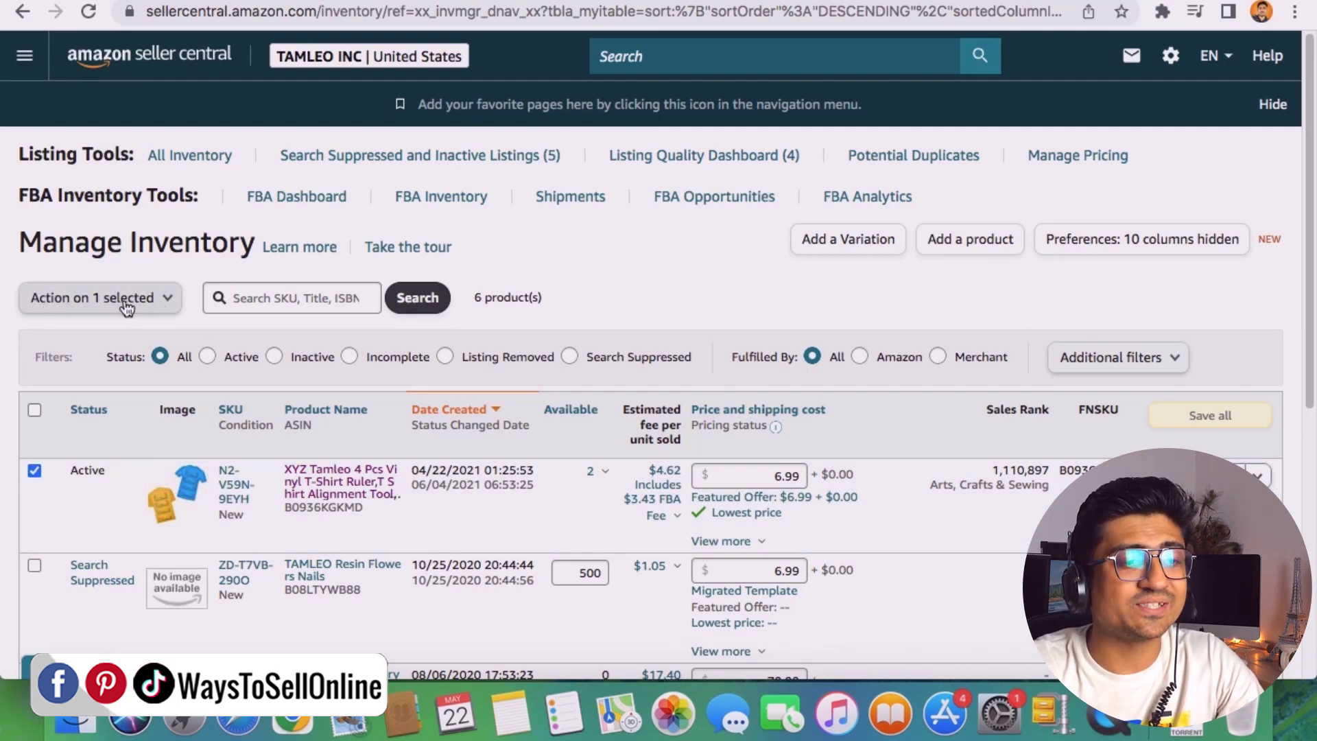
{"action": "left_click", "coordinate": [153, 301]}
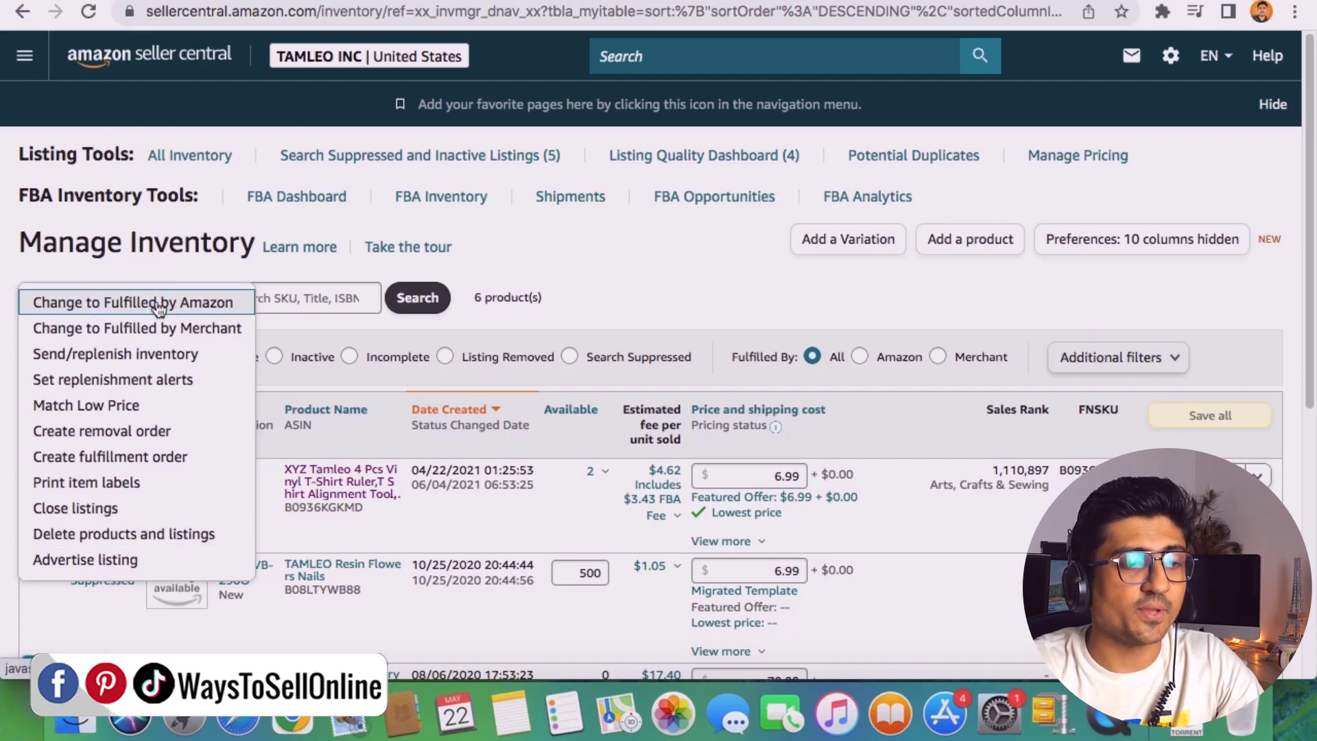
{"action": "left_click", "coordinate": [121, 356]}
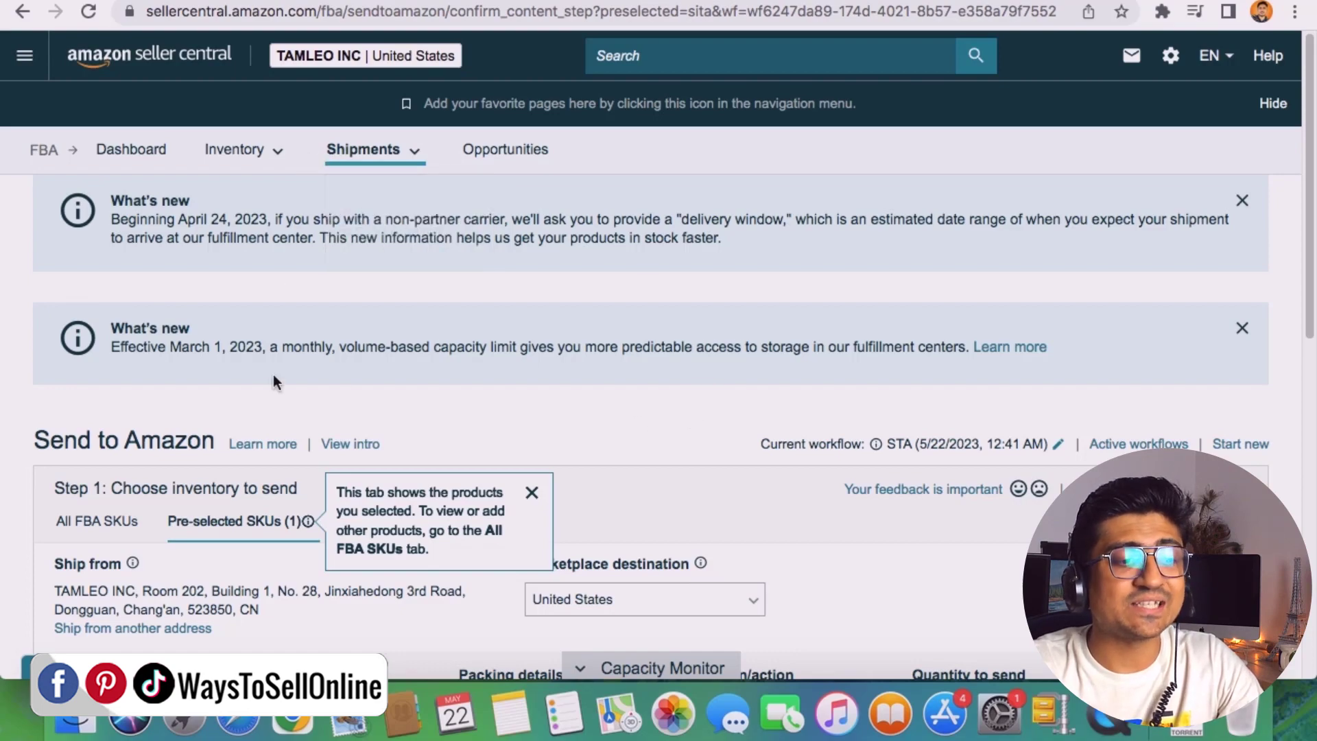
{"action": "scroll", "coordinate": [264, 376], "scroll_direction": "down", "scroll_amount": 5}
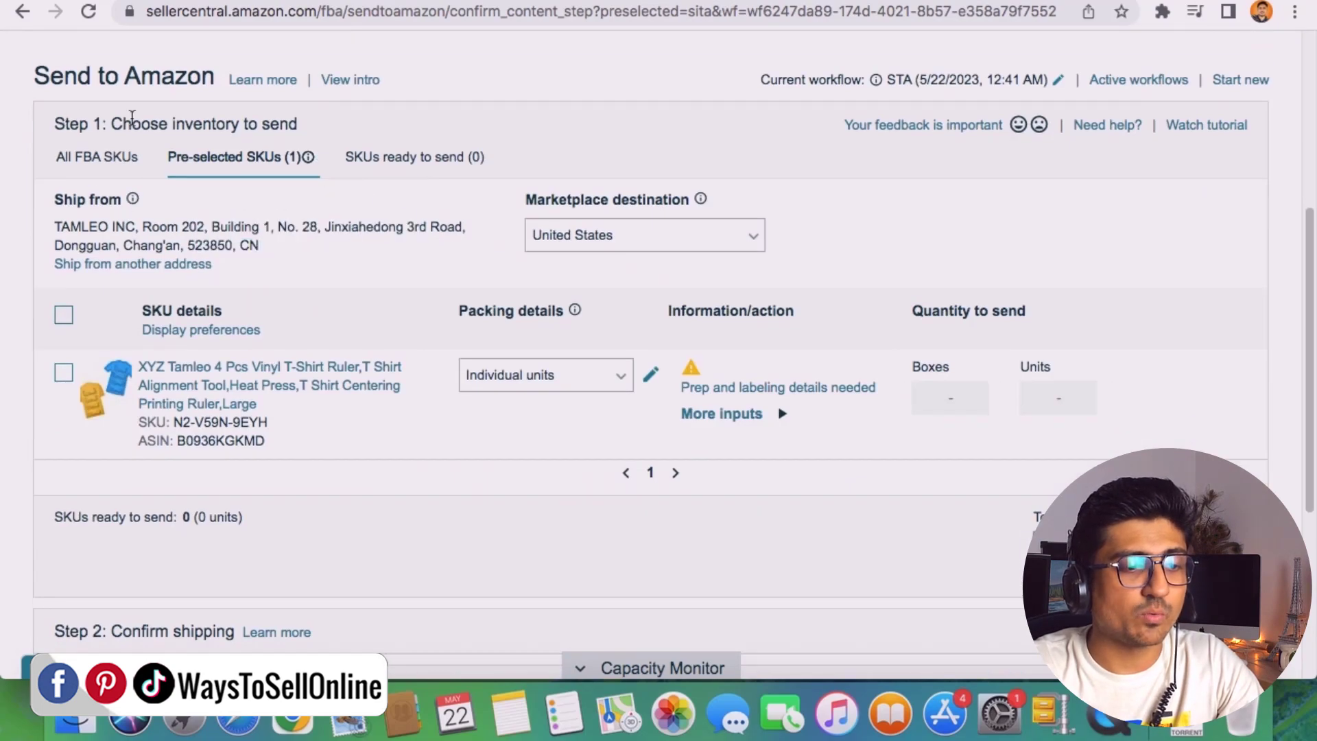
{"action": "scroll", "coordinate": [162, 549], "scroll_direction": "down", "scroll_amount": 5}
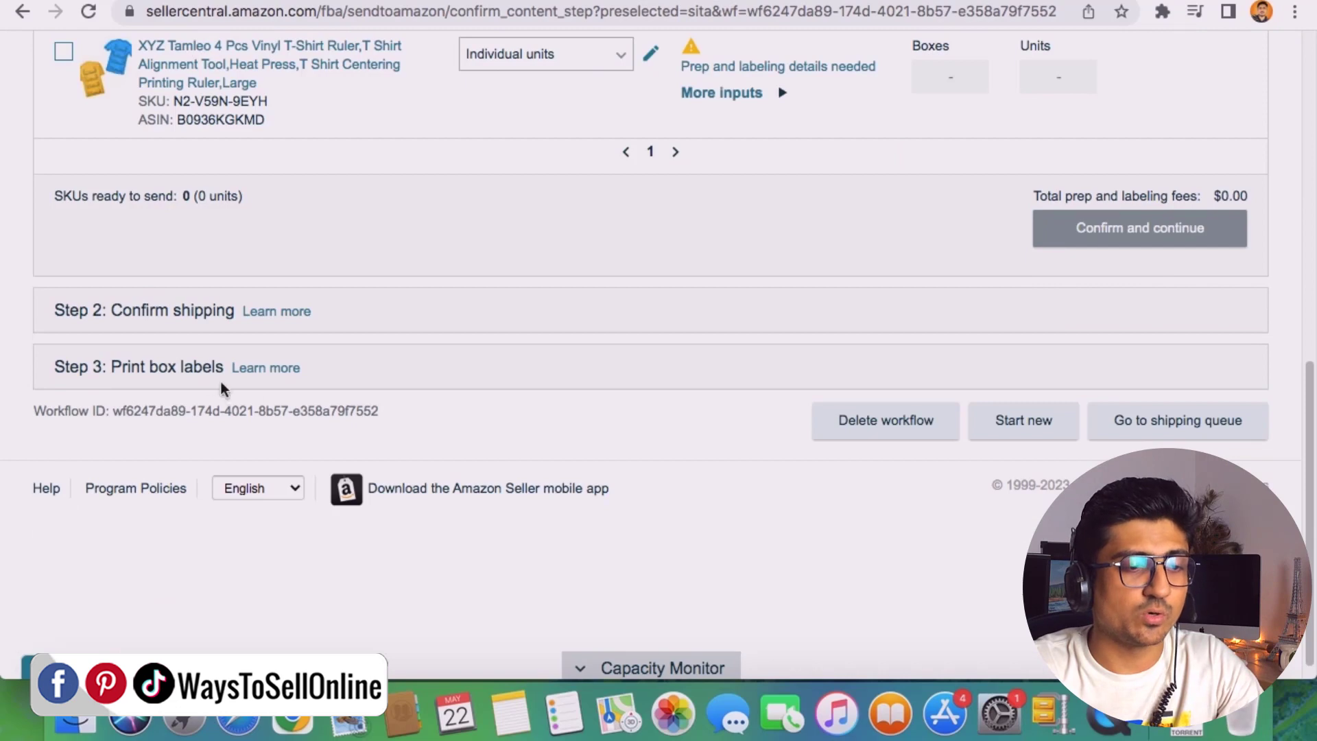
{"action": "scroll", "coordinate": [462, 415], "scroll_direction": "up", "scroll_amount": 5}
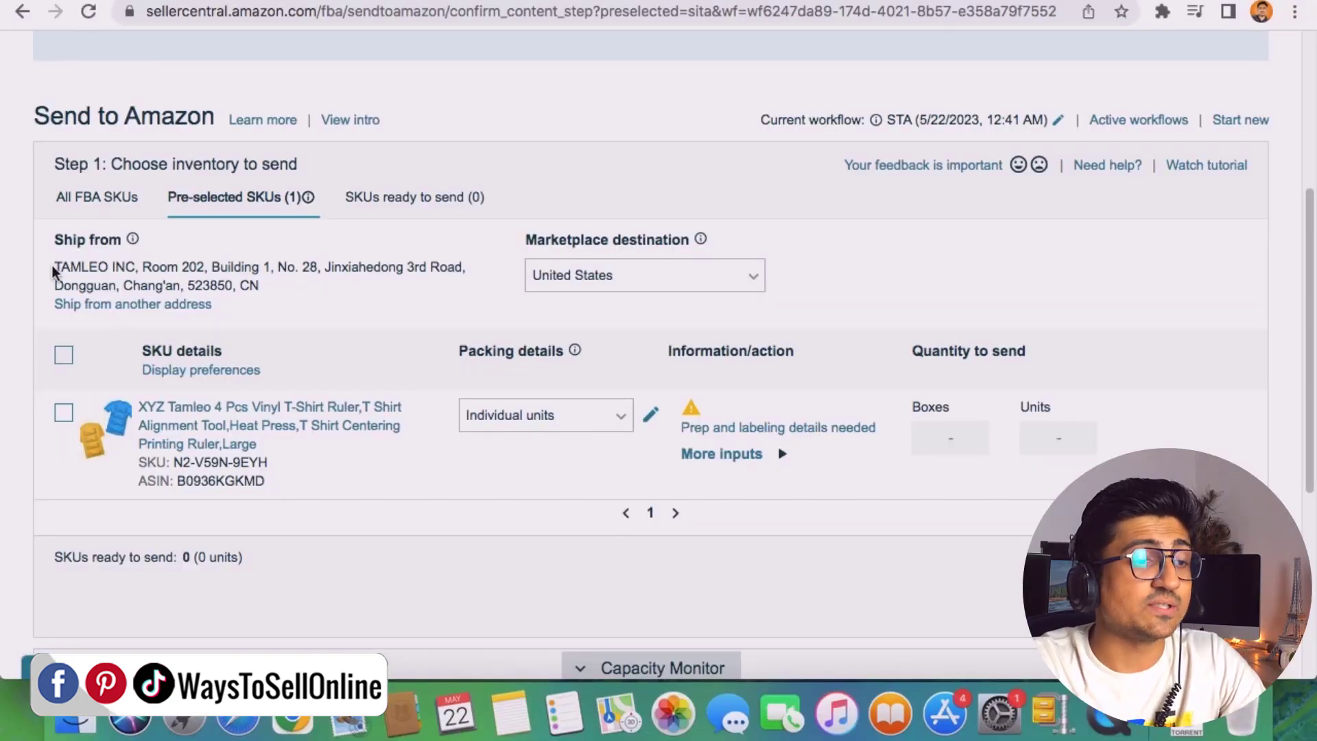
Step: Try adding a new ship-from address with China as the country, and review the form's fields without saving
{"action": "left_click_drag", "start_coordinate": [53, 269], "coordinate": [265, 285]}
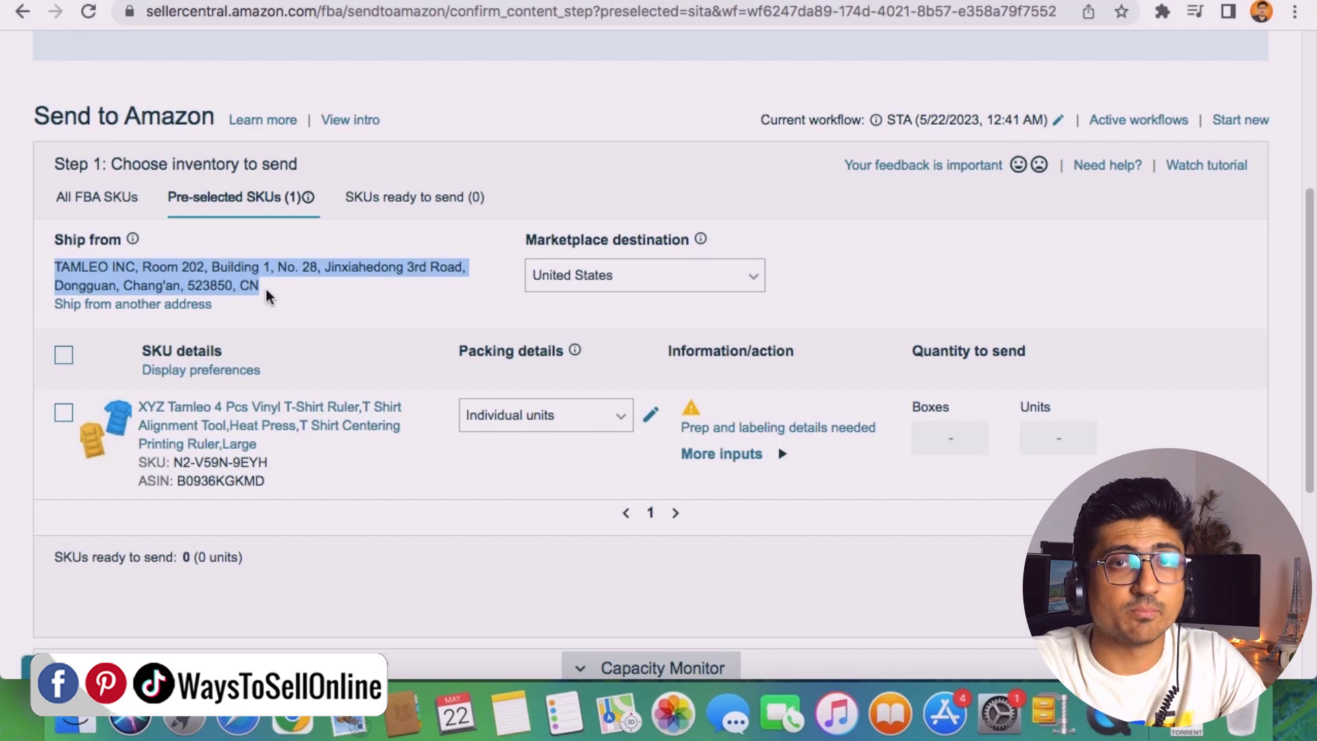
{"action": "left_click", "coordinate": [302, 303]}
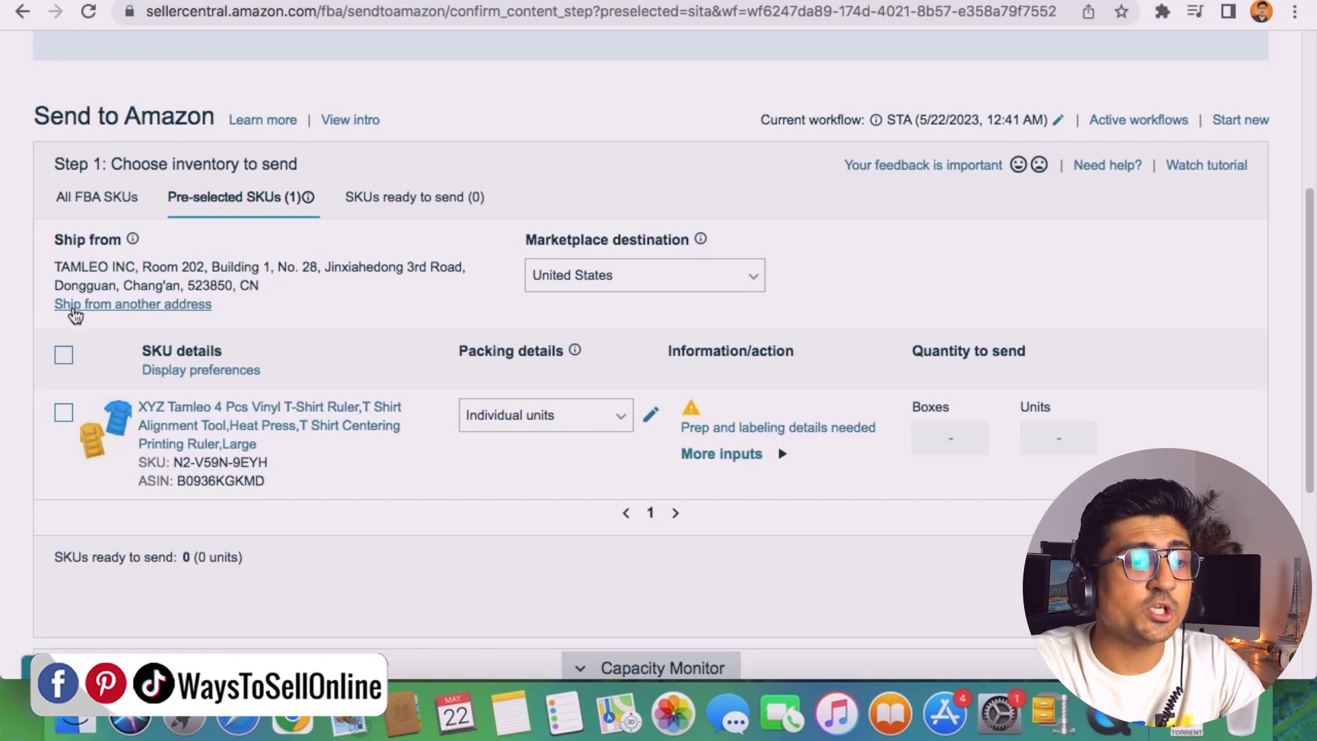
{"action": "left_click", "coordinate": [149, 306]}
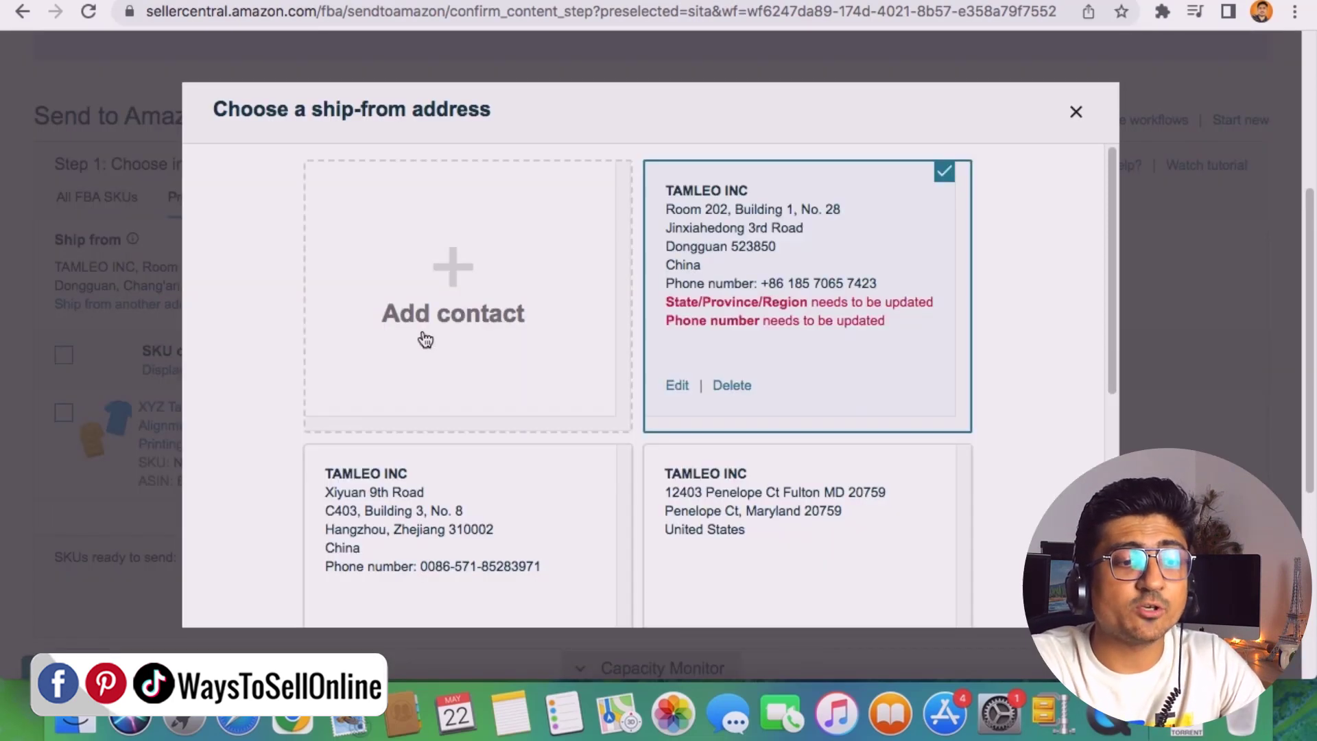
{"action": "left_click", "coordinate": [465, 309]}
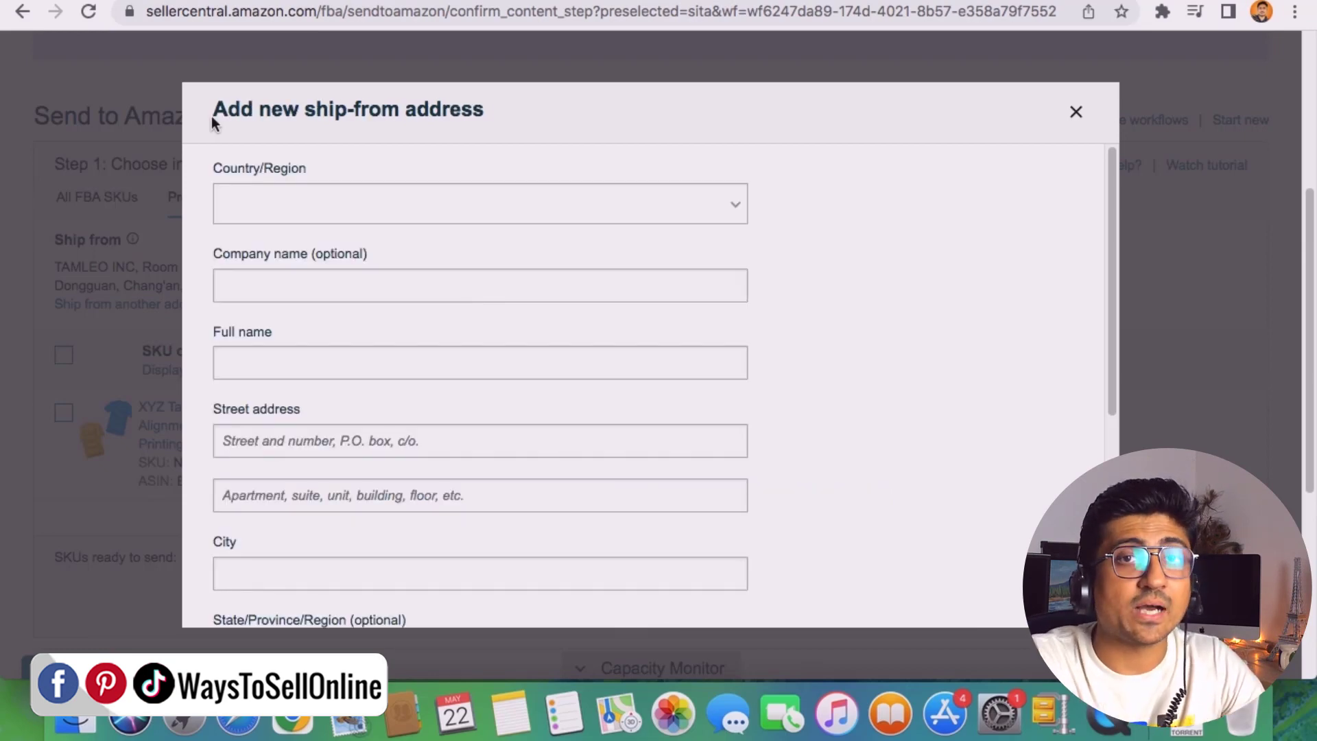
{"action": "left_click_drag", "start_coordinate": [212, 122], "coordinate": [516, 121]}
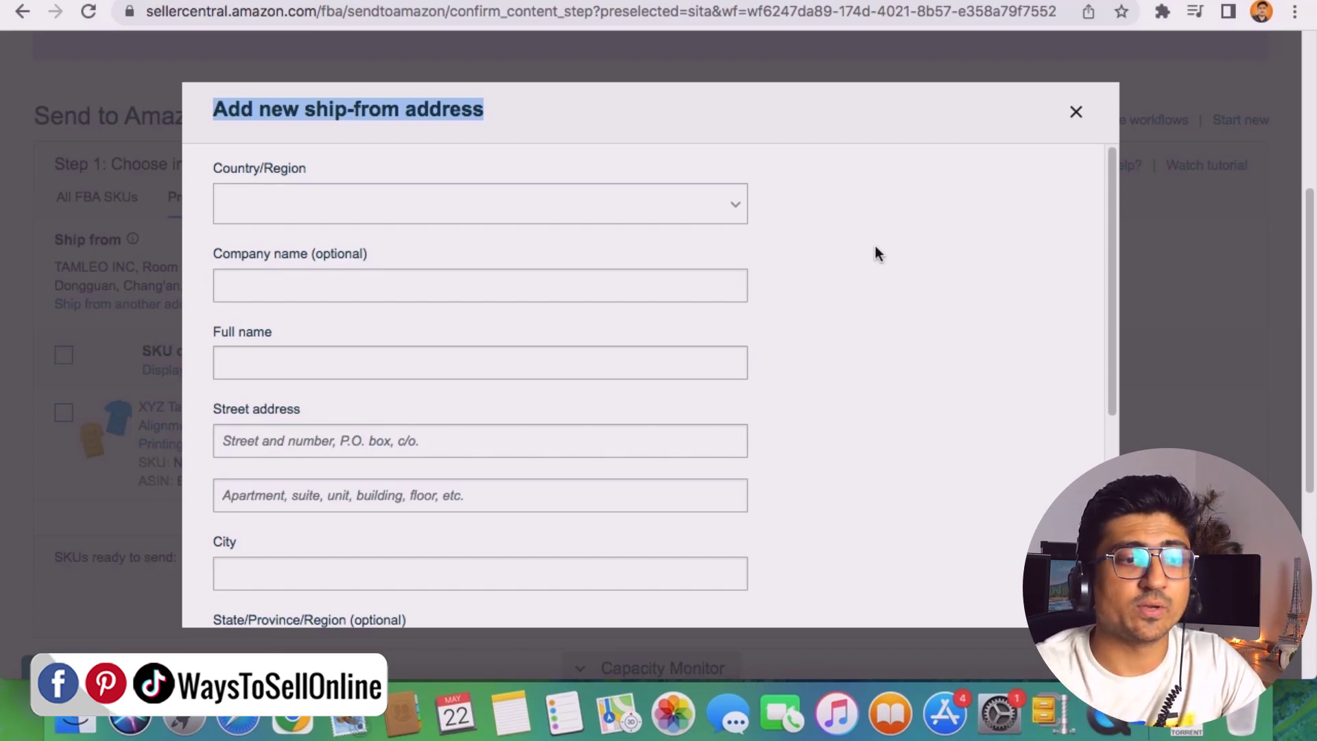
{"action": "left_click", "coordinate": [557, 219]}
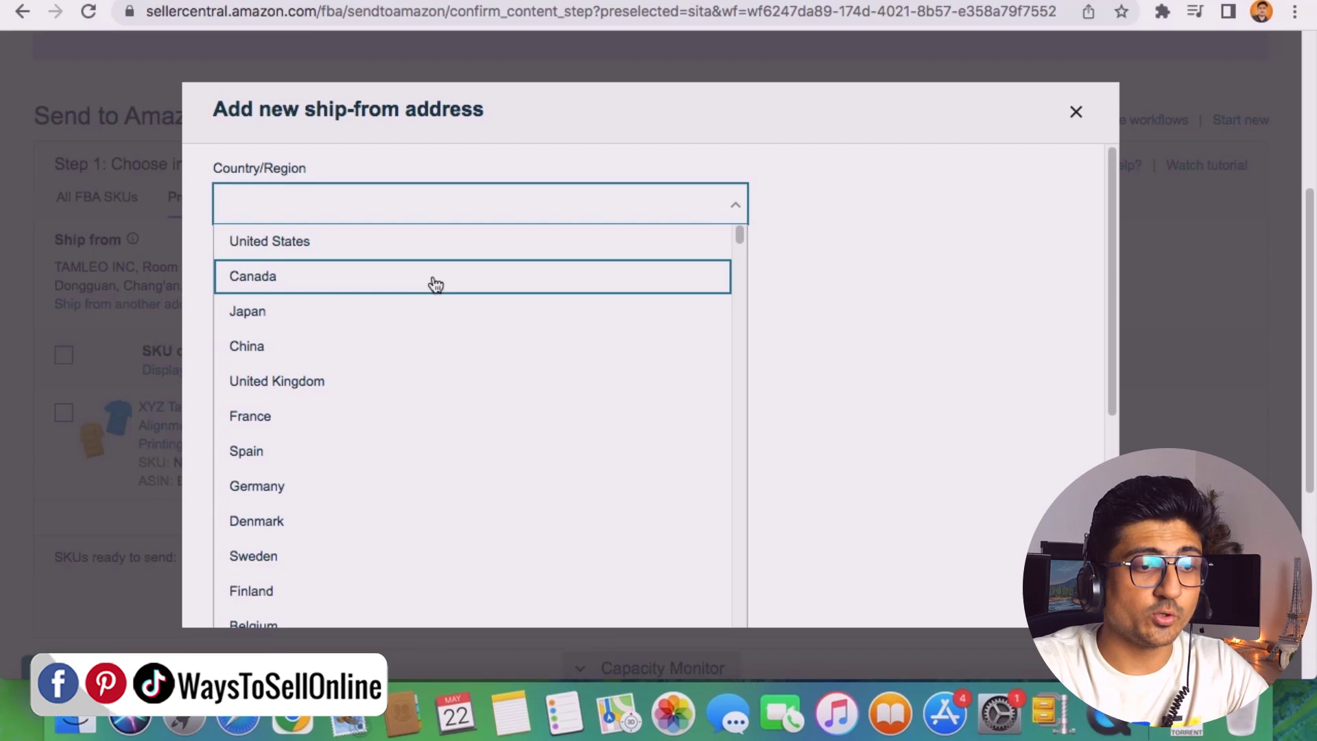
{"action": "left_click", "coordinate": [283, 348]}
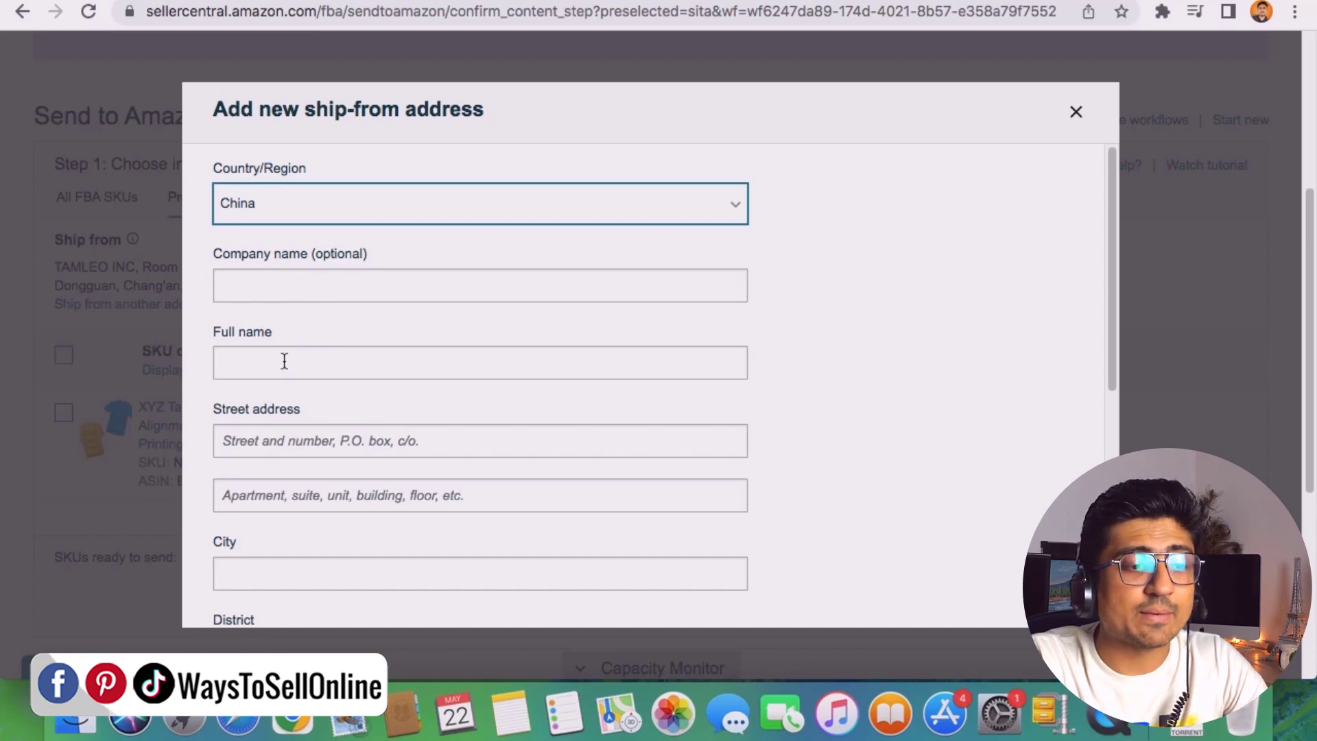
{"action": "scroll", "coordinate": [296, 411], "scroll_direction": "down", "scroll_amount": 3}
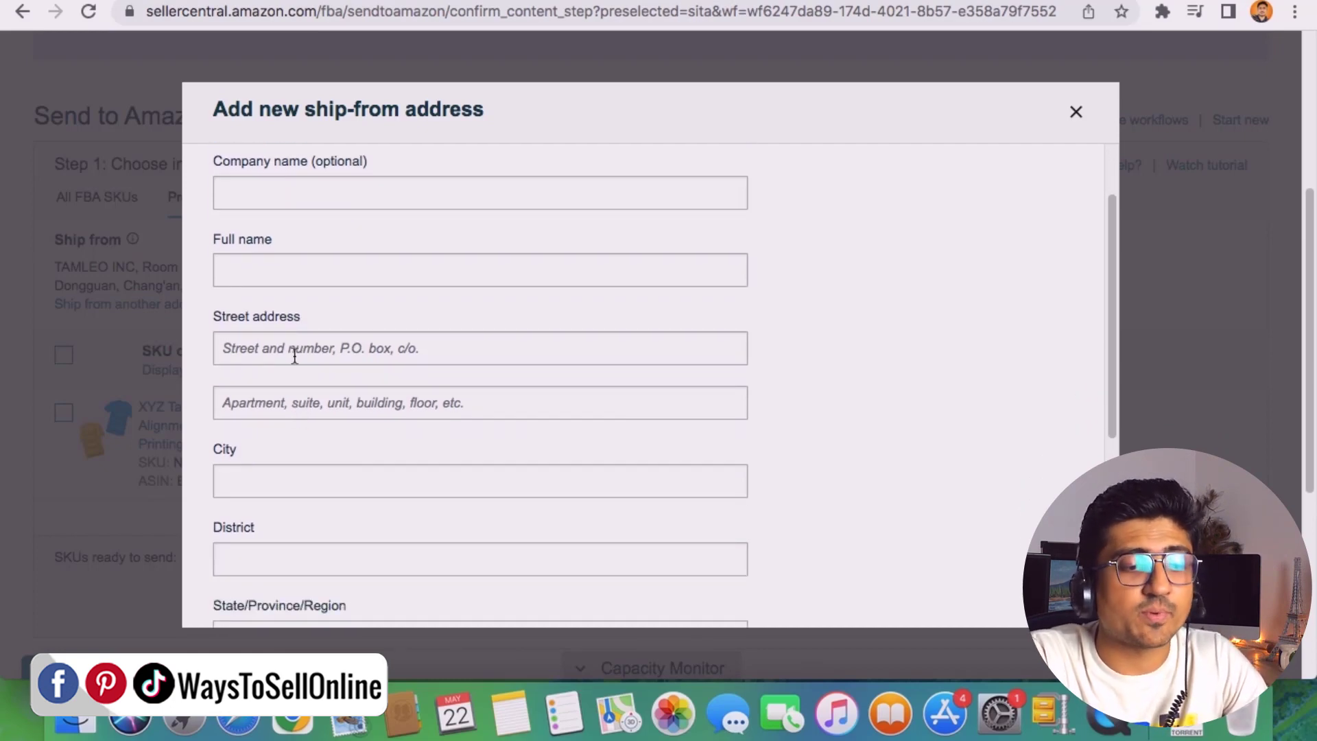
{"action": "scroll", "coordinate": [295, 355], "scroll_direction": "down", "scroll_amount": 5}
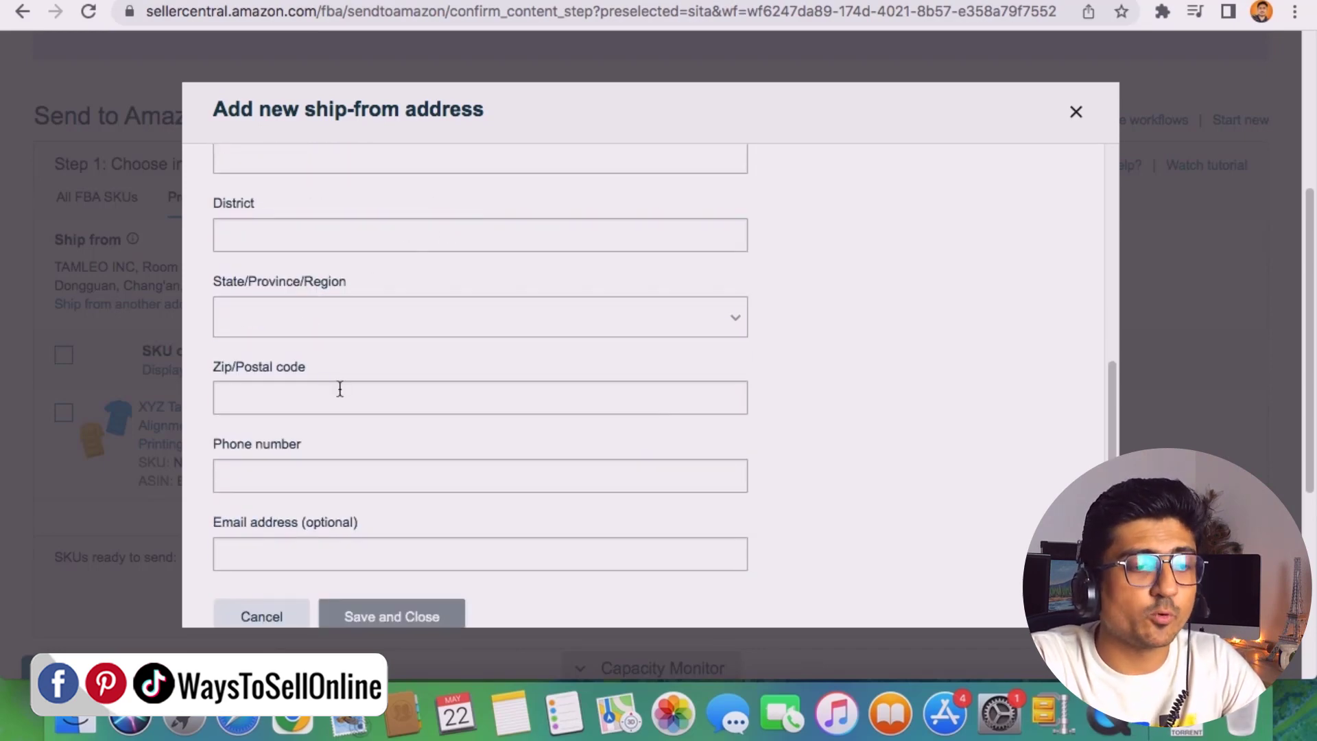
{"action": "scroll", "coordinate": [466, 541], "scroll_direction": "down", "scroll_amount": 1}
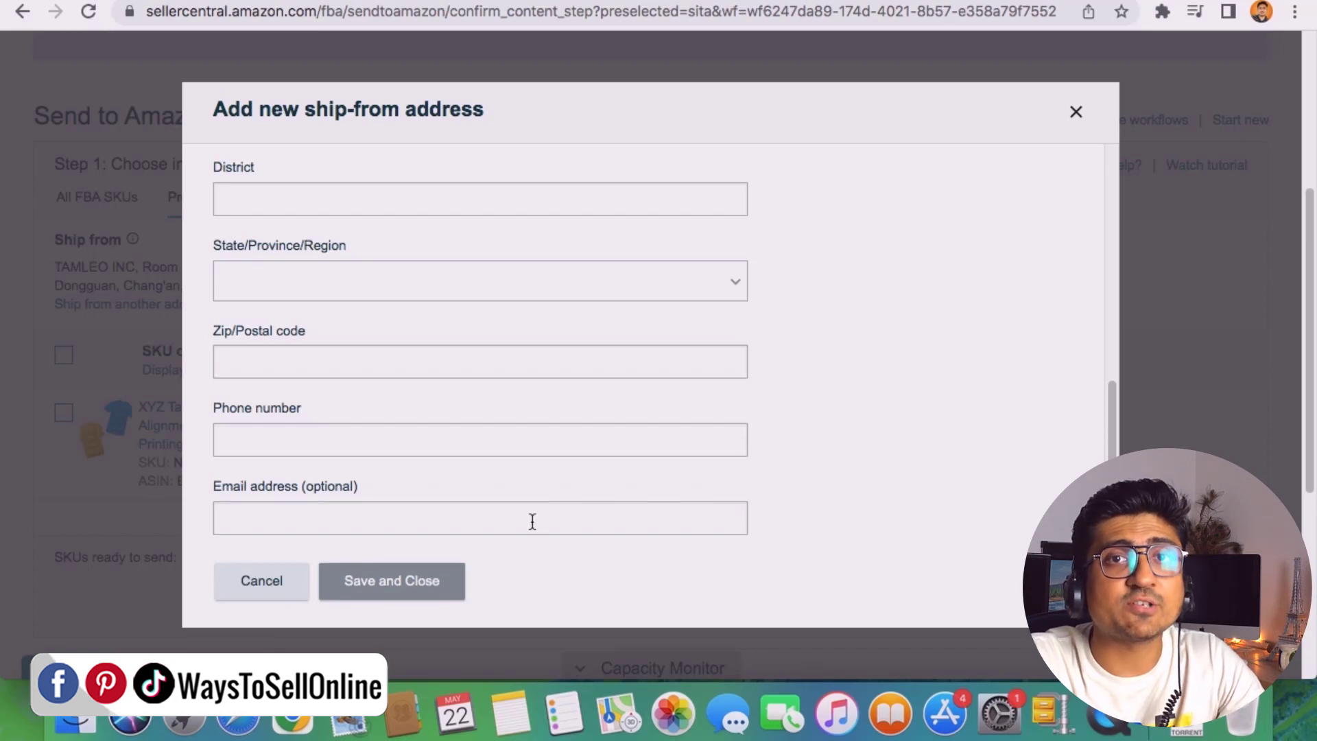
{"action": "left_click", "coordinate": [1076, 114]}
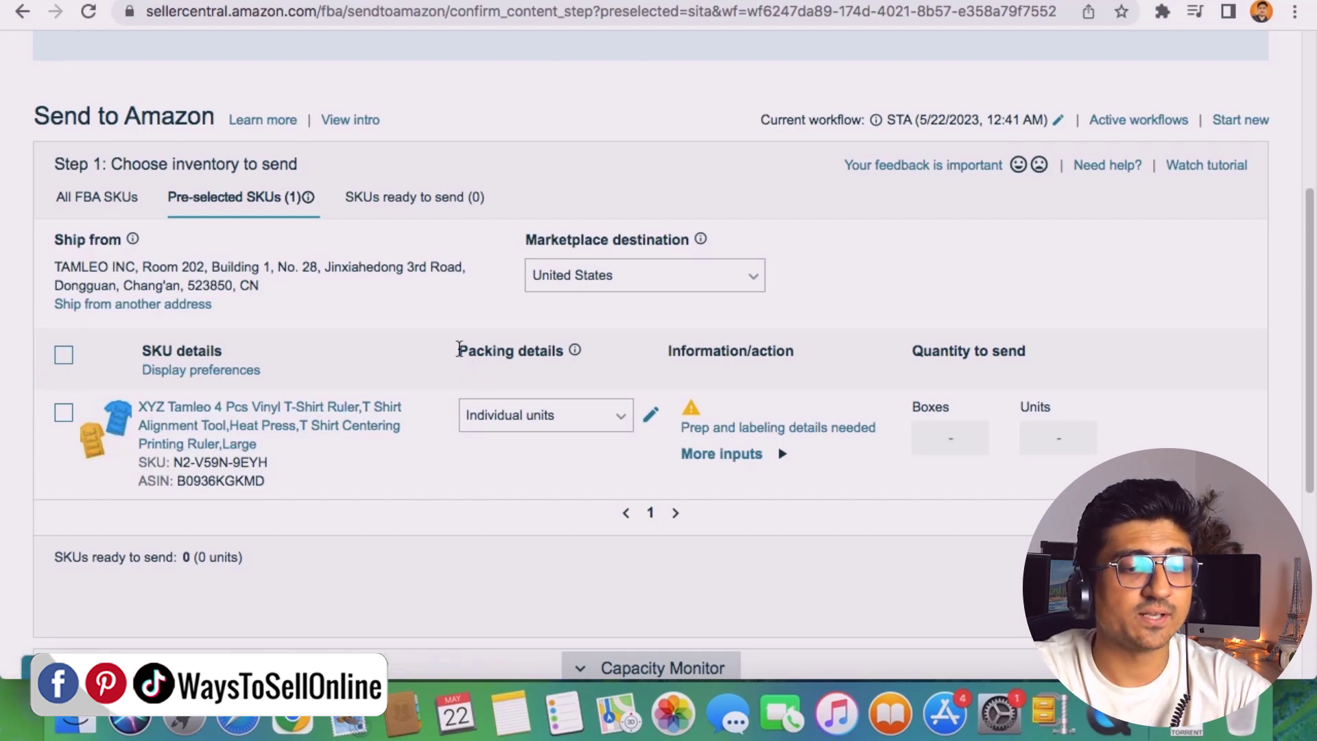
Step: Create a new packing template for the T-shirt ruler and name it "50 units per carton"
{"action": "left_click_drag", "start_coordinate": [459, 350], "coordinate": [551, 349]}
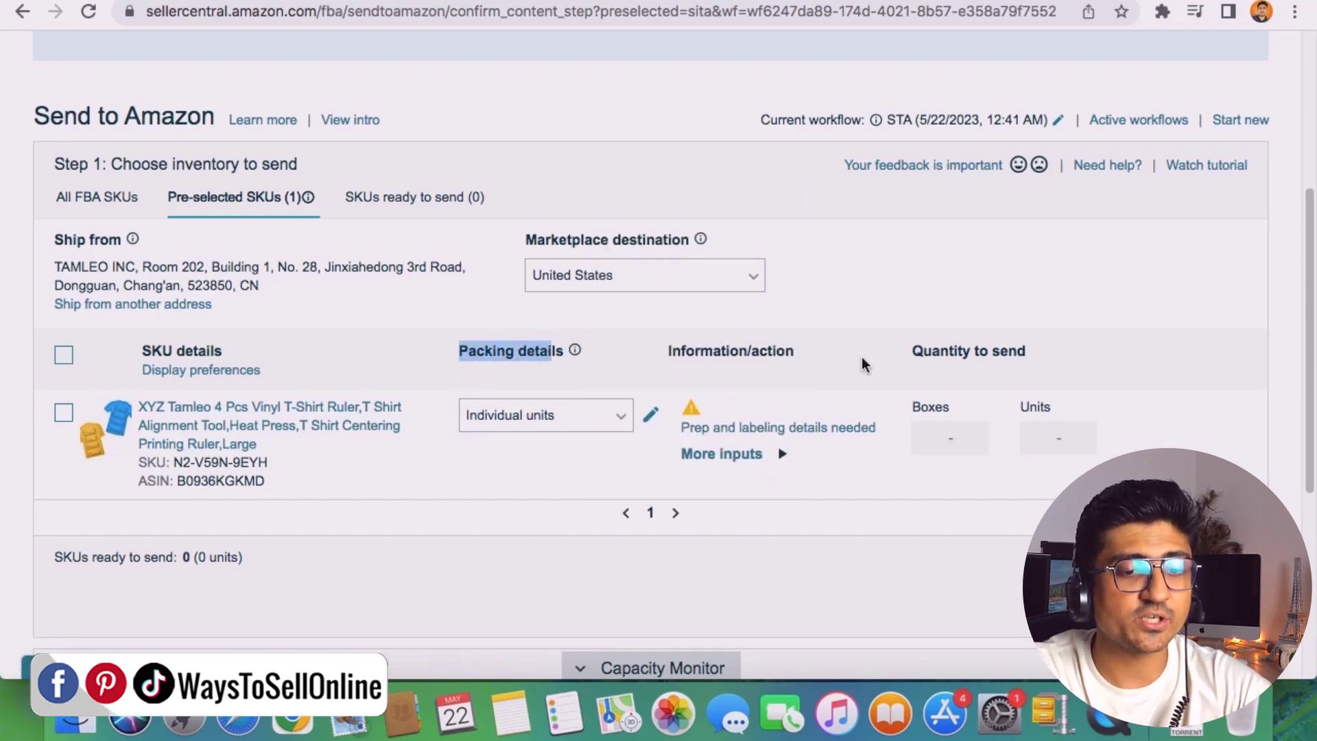
{"action": "left_click", "coordinate": [623, 424]}
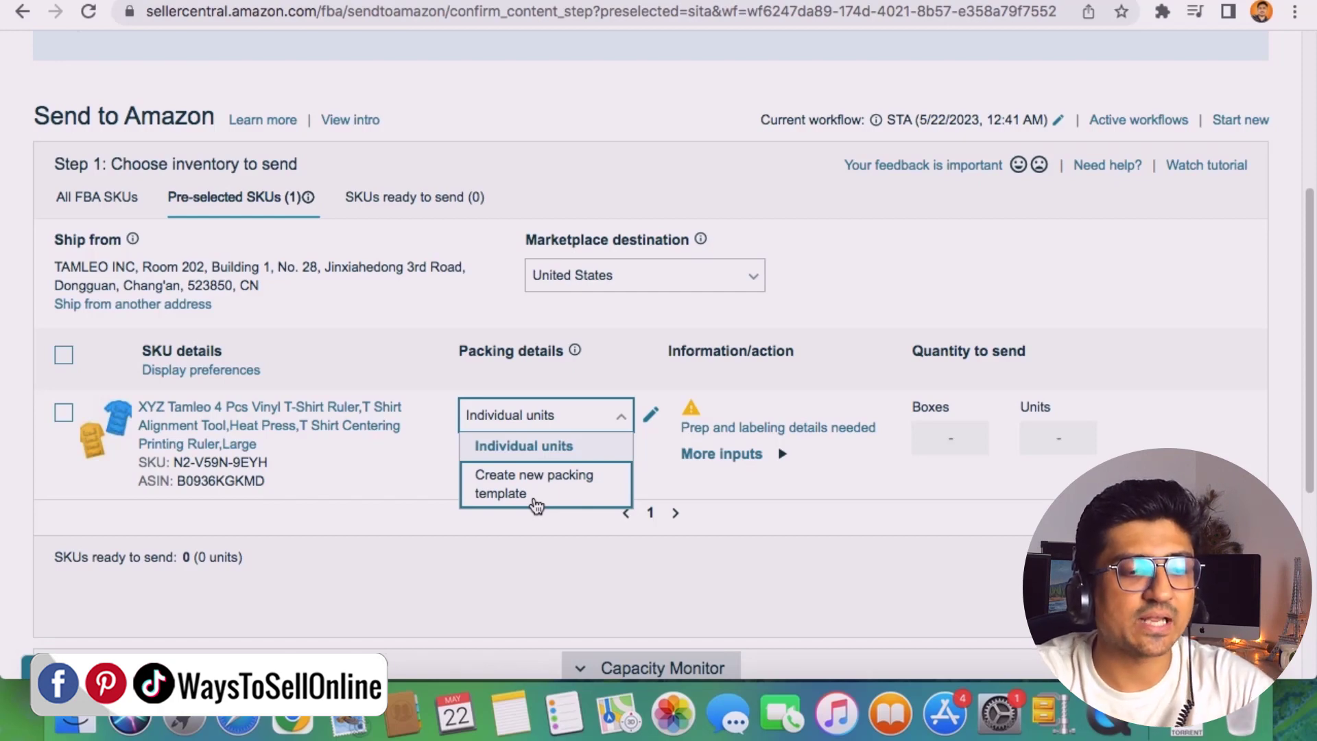
{"action": "left_click", "coordinate": [535, 503]}
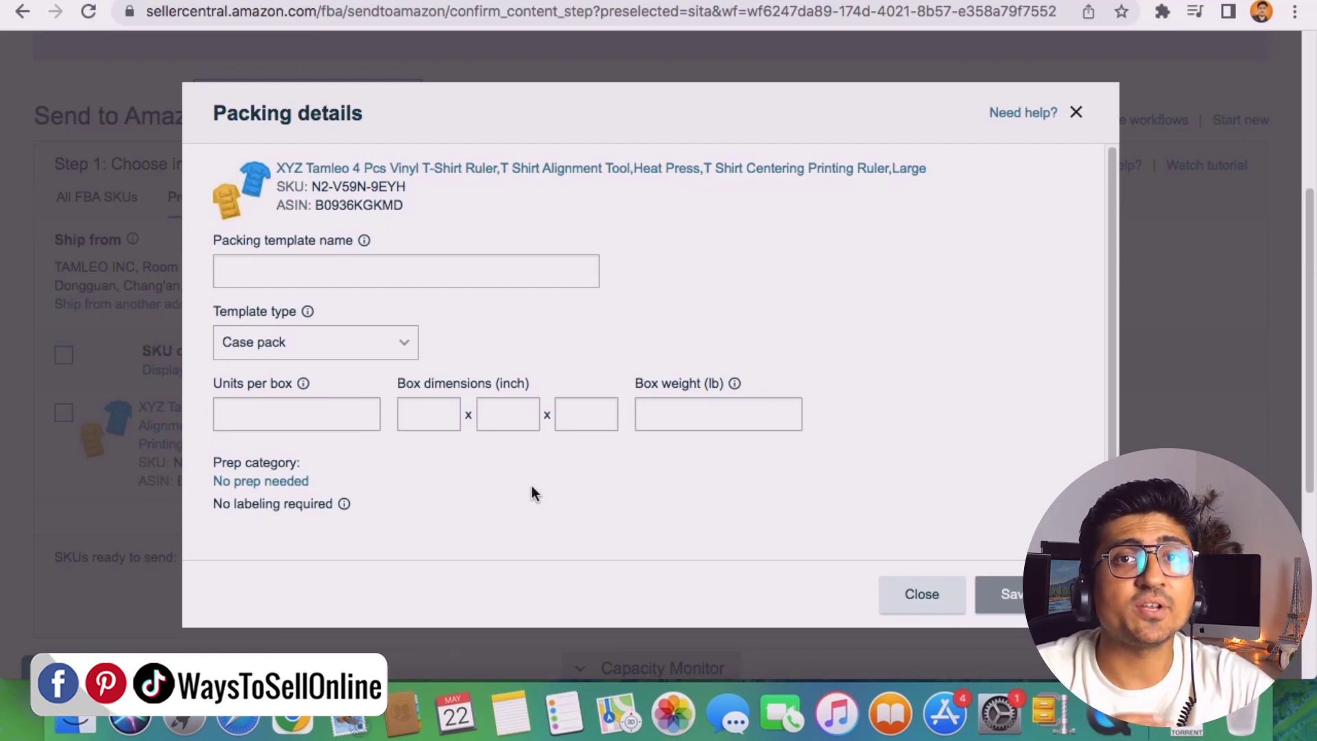
{"action": "left_click", "coordinate": [345, 272]}
{"action": "type", "text": "50 units "}
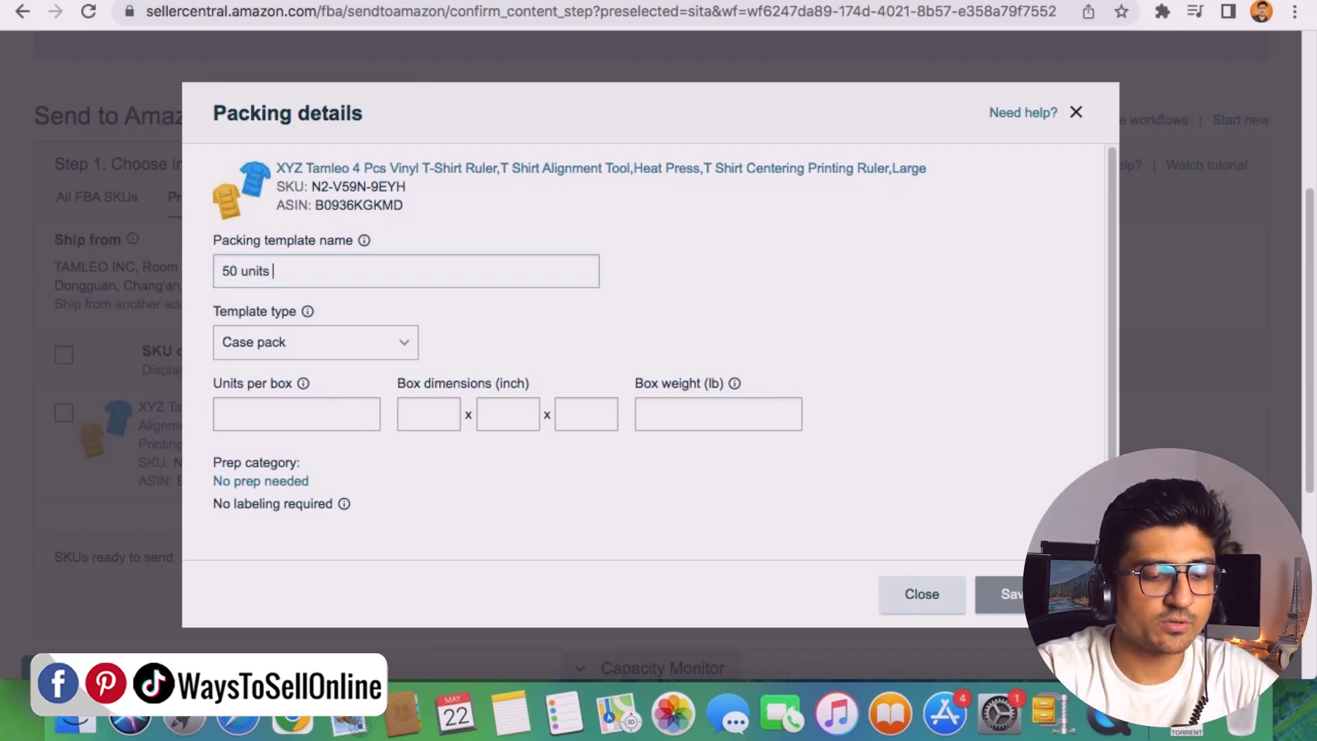
{"action": "type", "text": "per cartpn"}
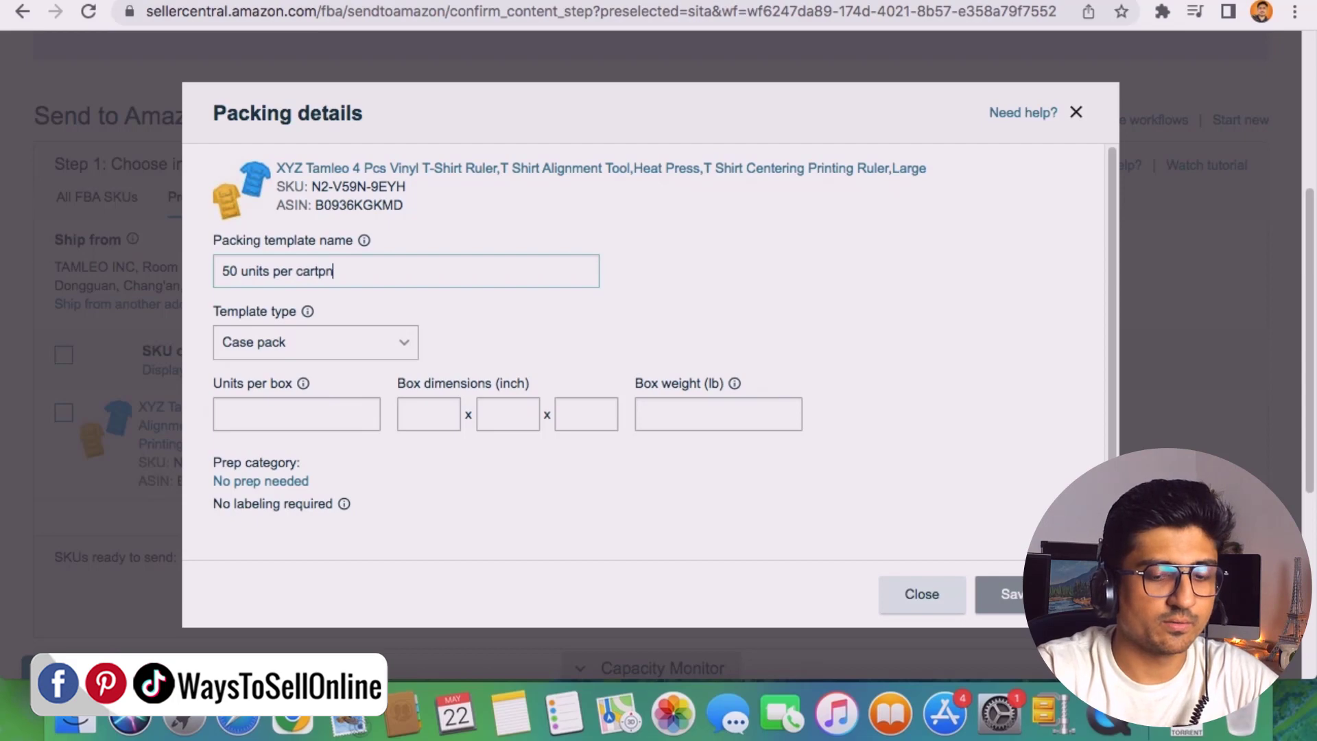
{"action": "key", "text": "BackSpace"}
{"action": "key", "text": "BackSpace"}
{"action": "type", "text": "on"}
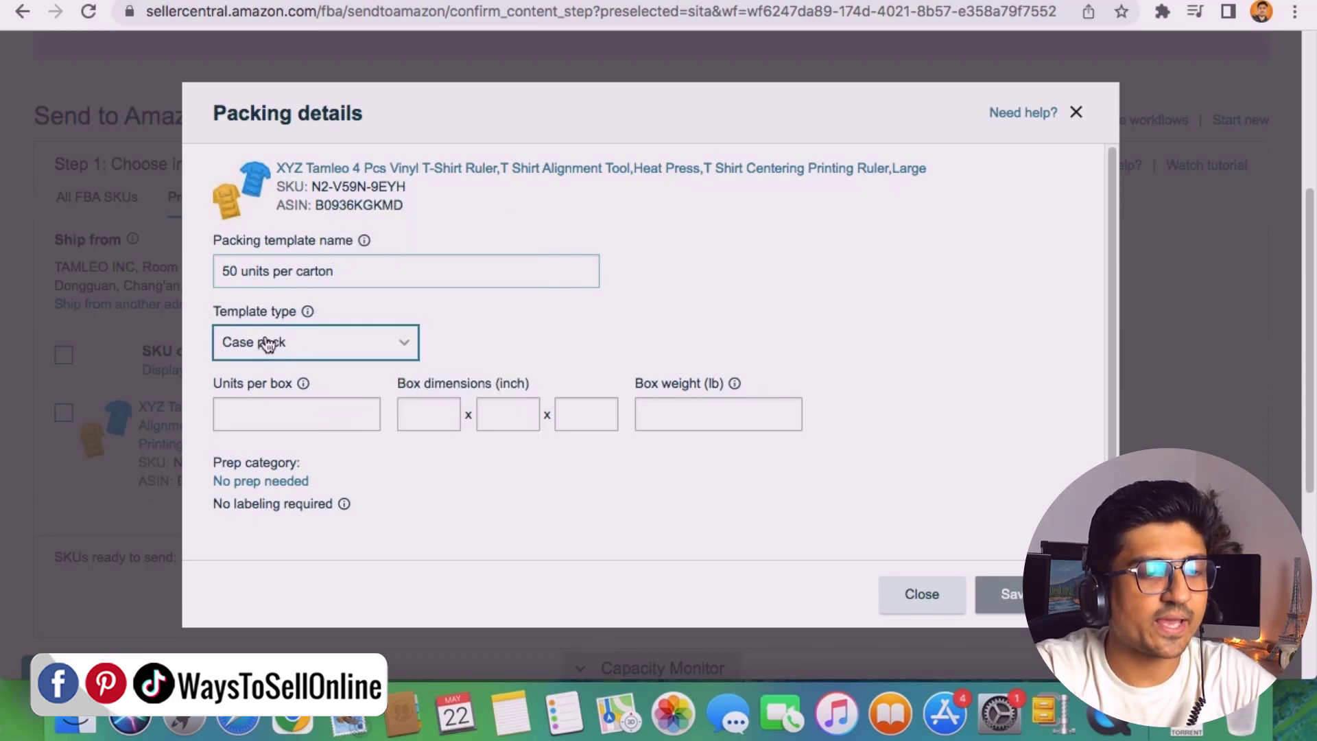
Step: Set the template to 50 units per box, box dimensions 10 x 15 x 12 inches and box weight 15 lb, and save it
{"action": "left_click", "coordinate": [258, 424]}
{"action": "type", "text": "50"}
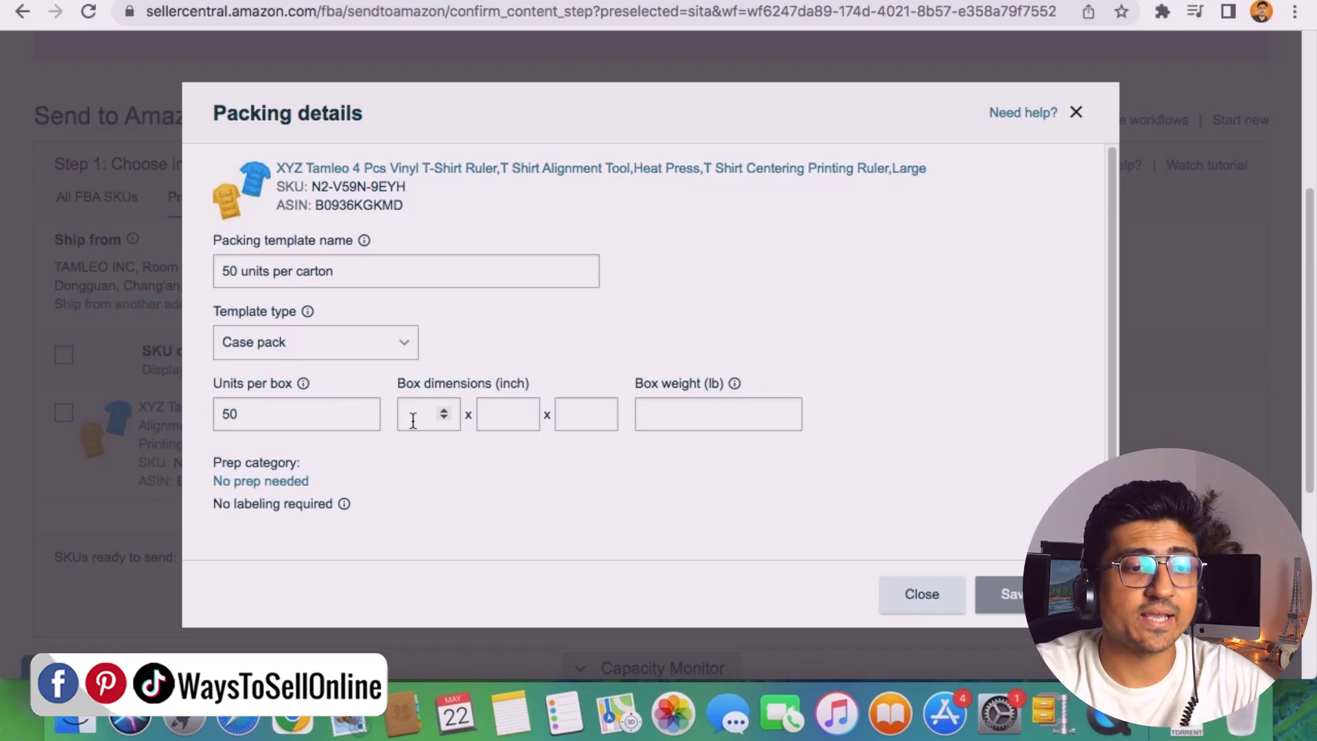
{"action": "left_click", "coordinate": [413, 421]}
{"action": "type", "text": "10"}
{"action": "key", "text": "Tab"}
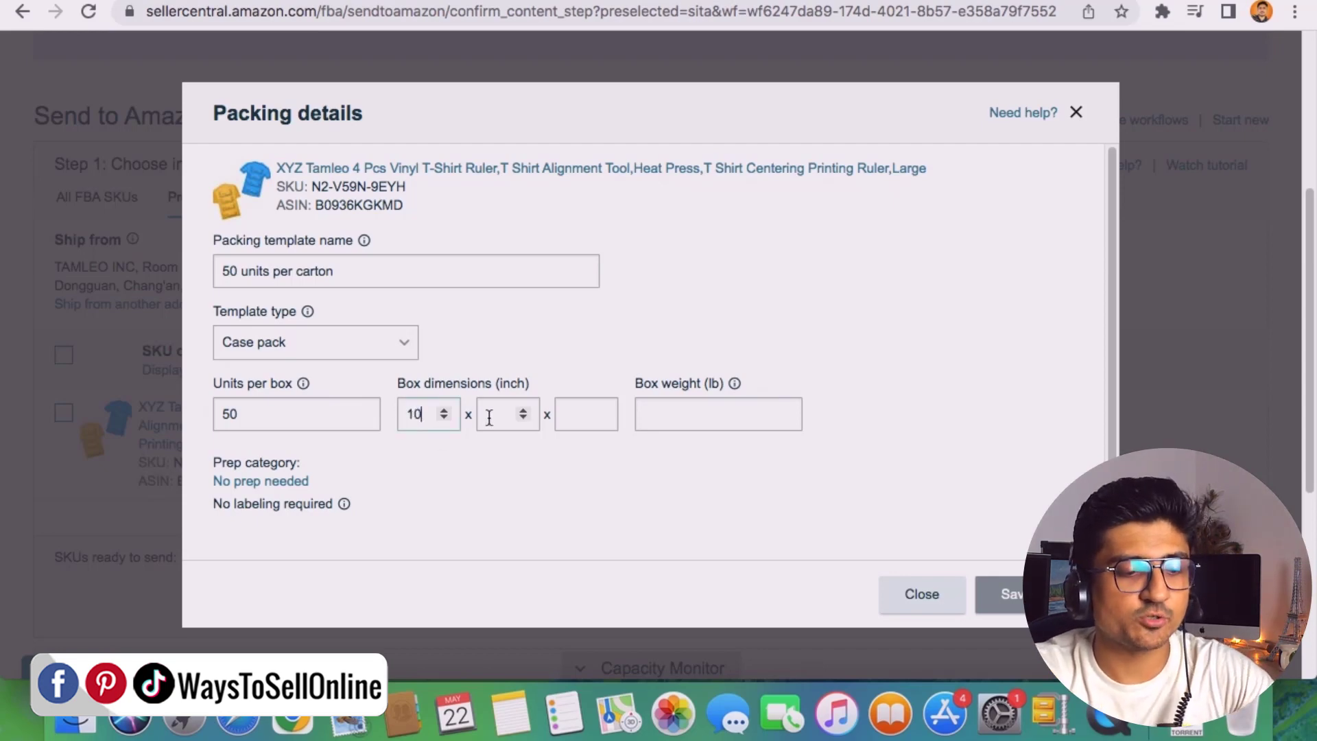
{"action": "type", "text": "15"}
{"action": "left_click", "coordinate": [579, 414]}
{"action": "type", "text": "12"}
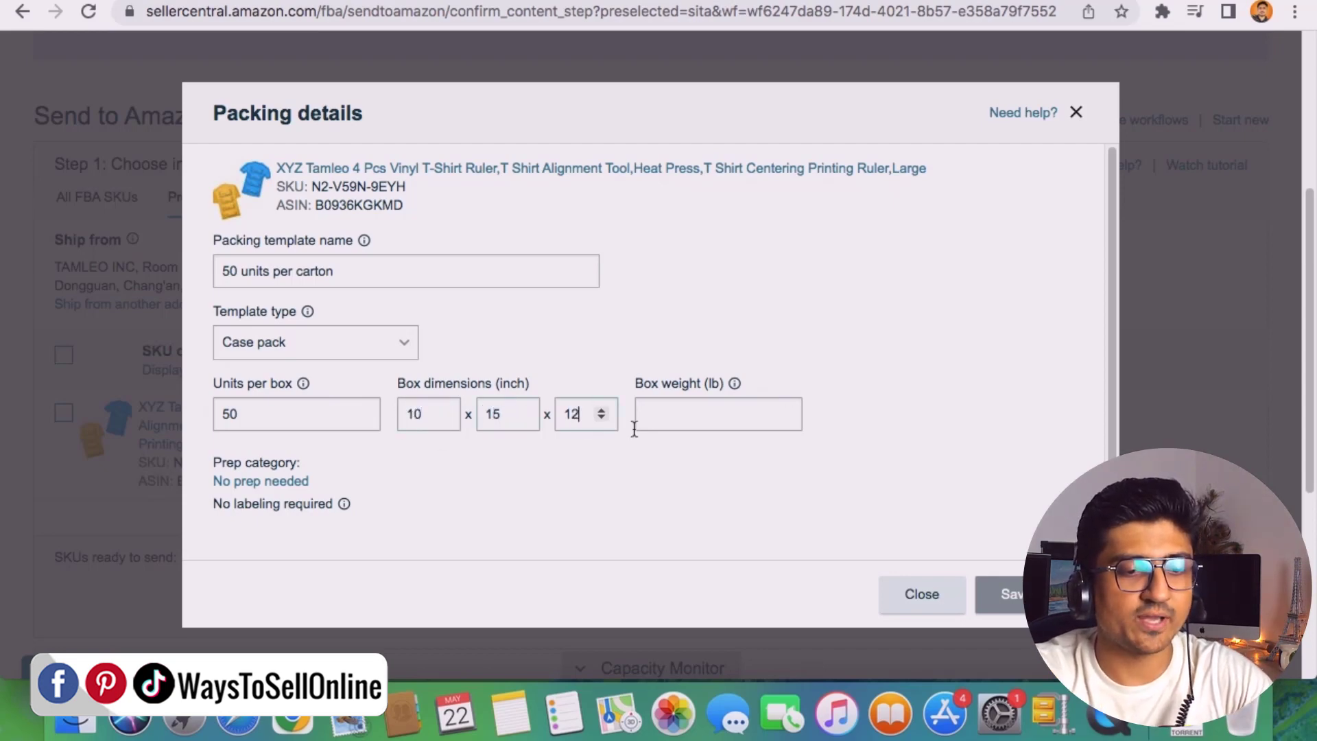
{"action": "left_click", "coordinate": [685, 422]}
{"action": "type", "text": "15"}
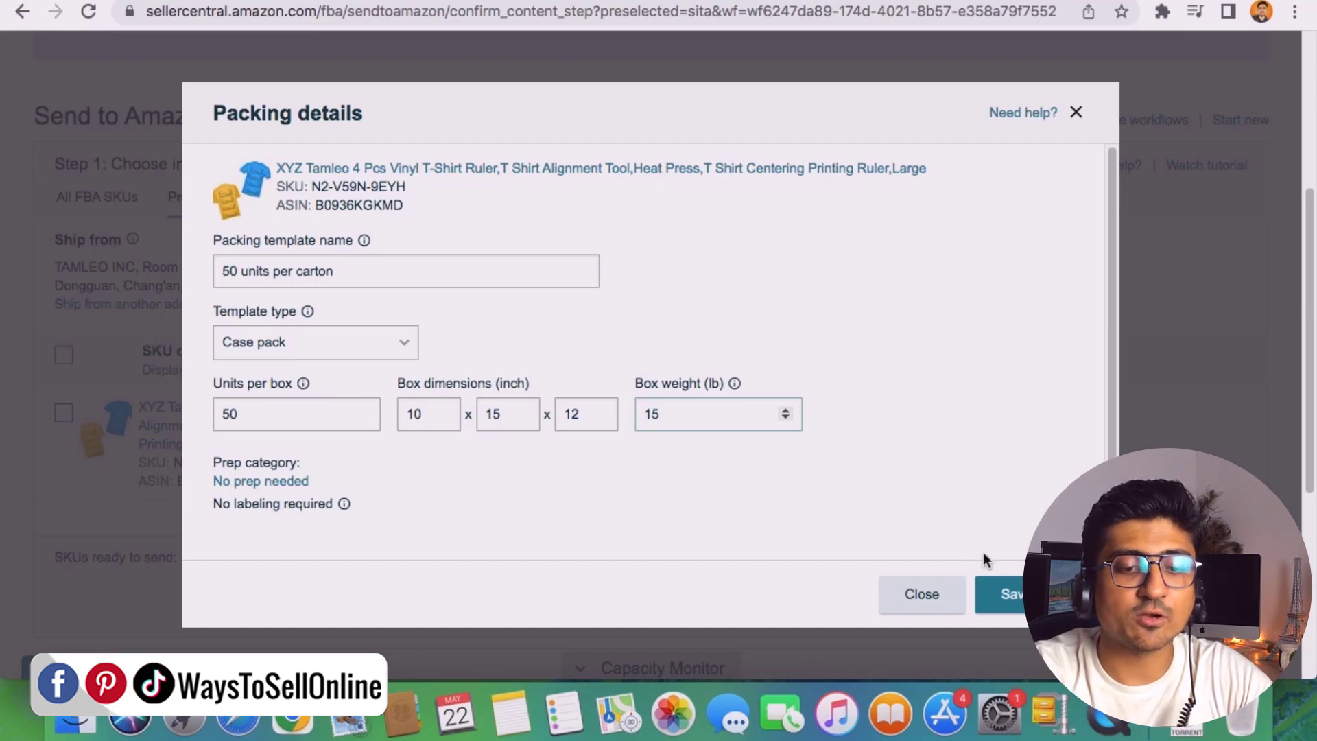
{"action": "left_click", "coordinate": [1000, 594]}
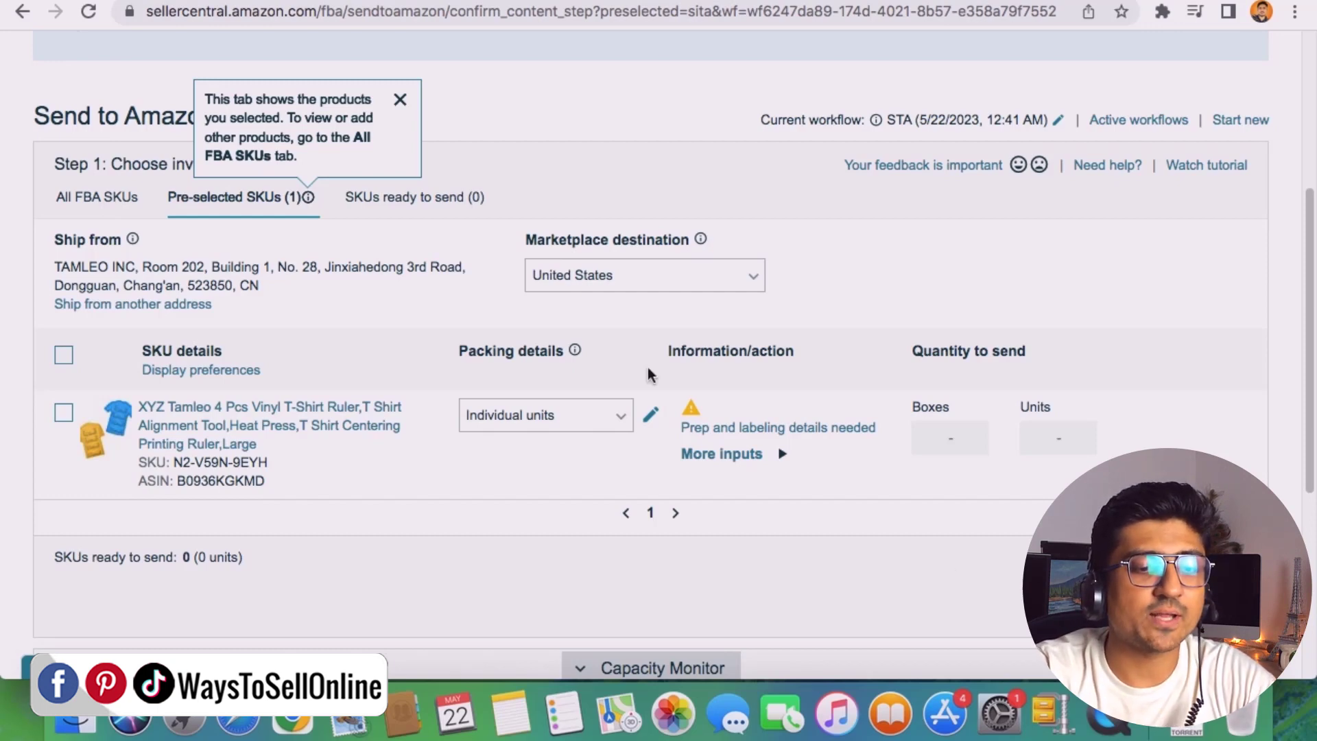
Step: Apply the "50 units per carton" packing template to the T-shirt ruler and set the quantity to send to 6 boxes
{"action": "left_click", "coordinate": [621, 416]}
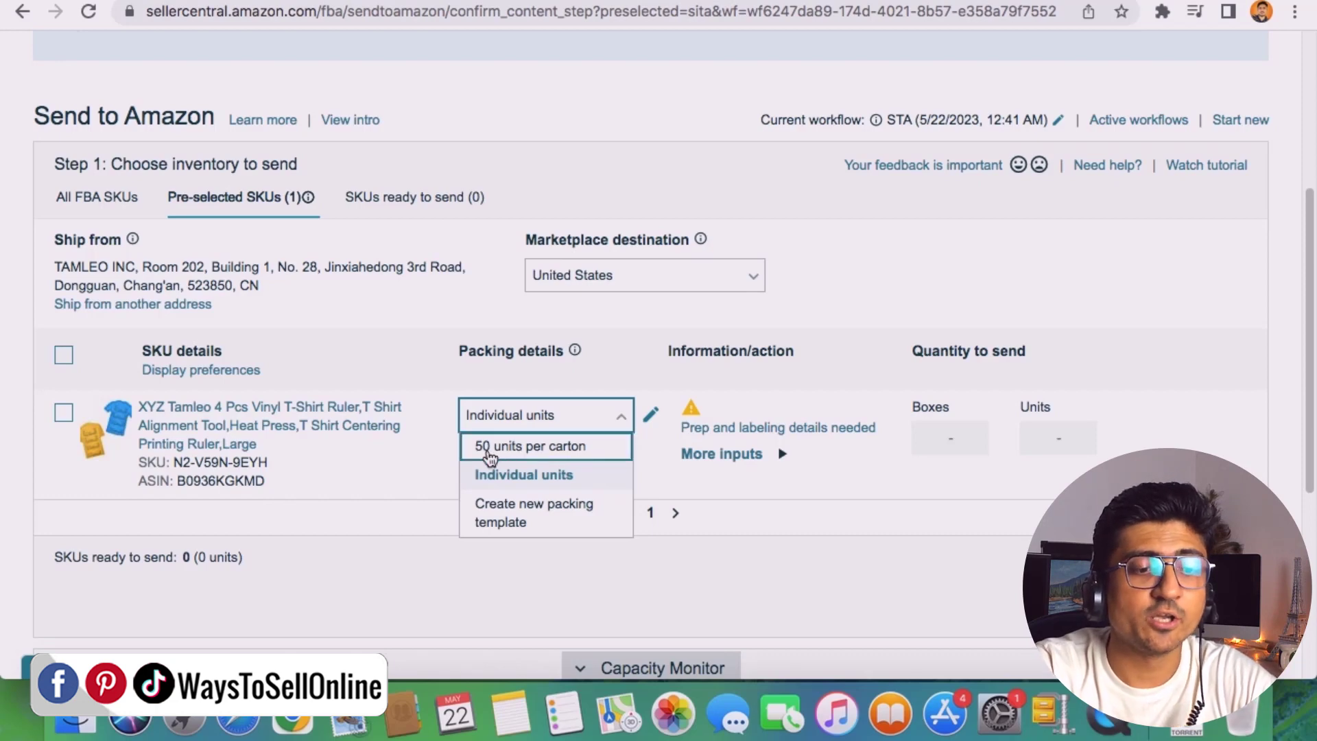
{"action": "left_click", "coordinate": [533, 447]}
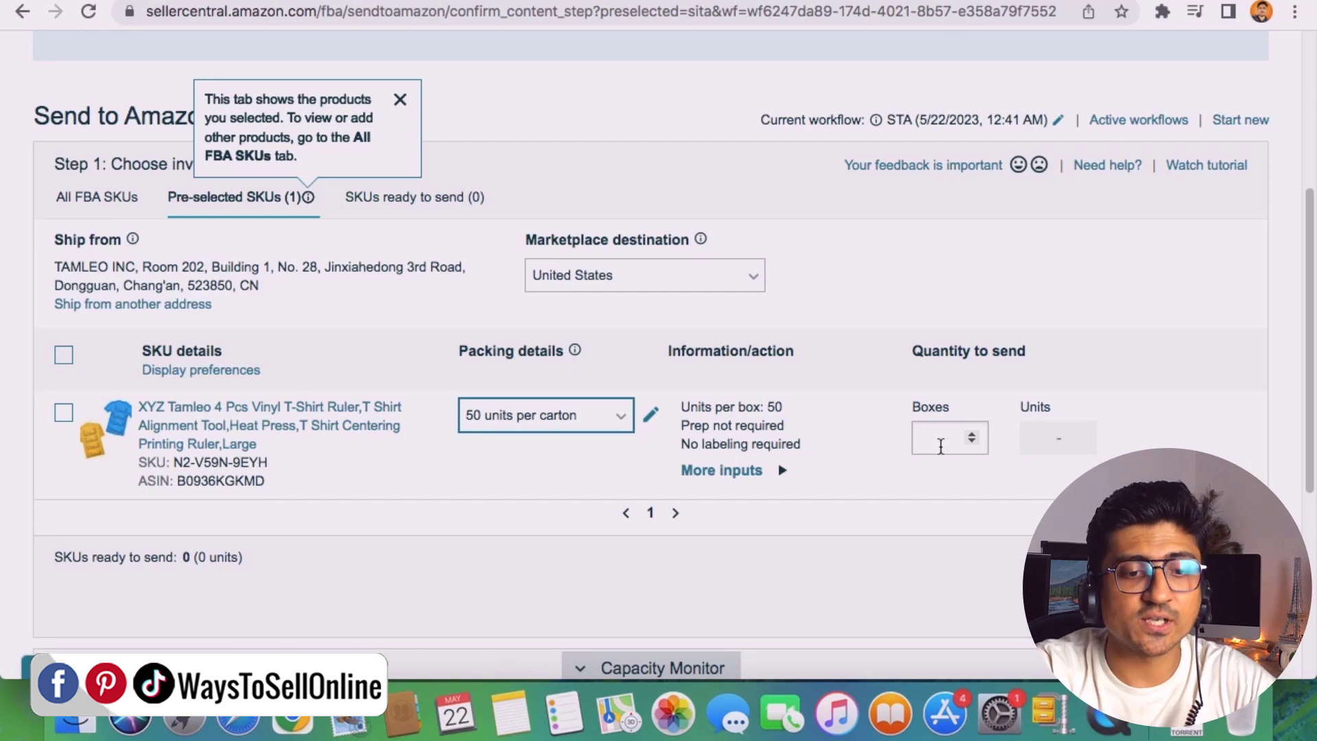
{"action": "left_click", "coordinate": [940, 446]}
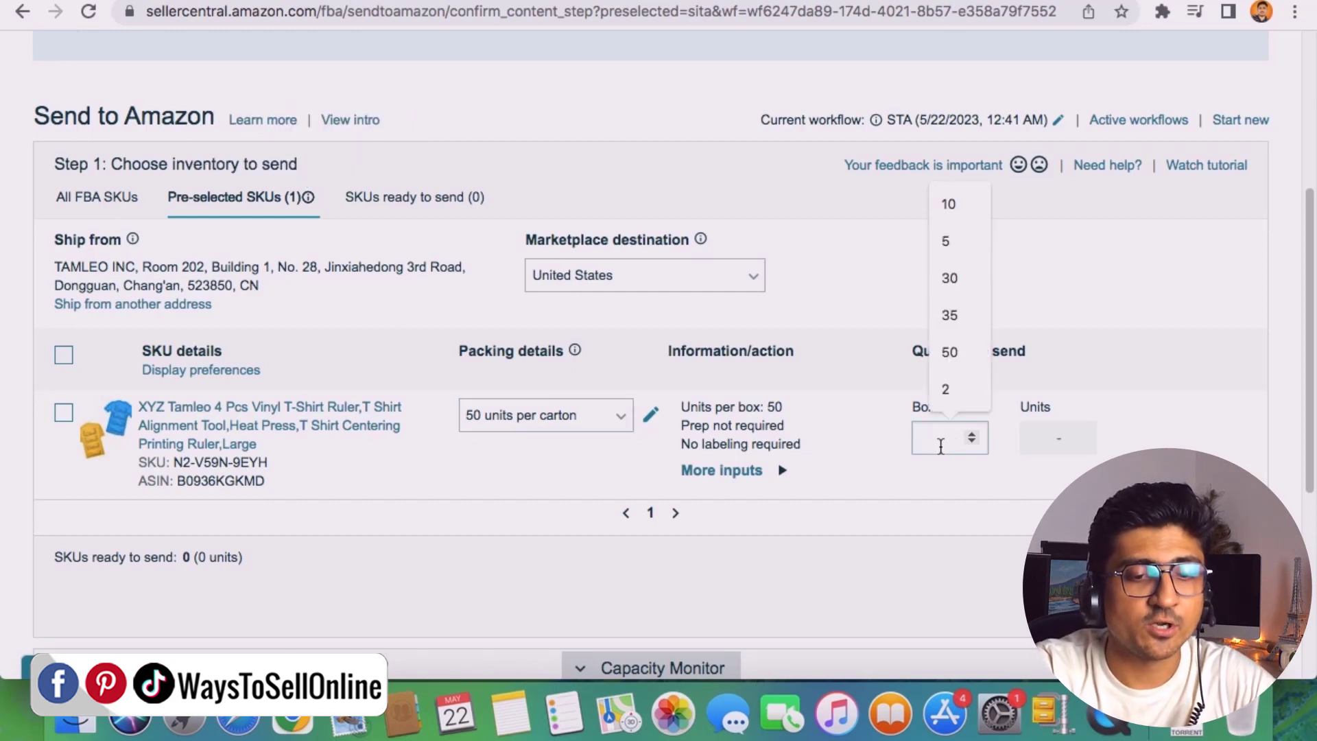
{"action": "type", "text": "6"}
{"action": "left_click", "coordinate": [1191, 359]}
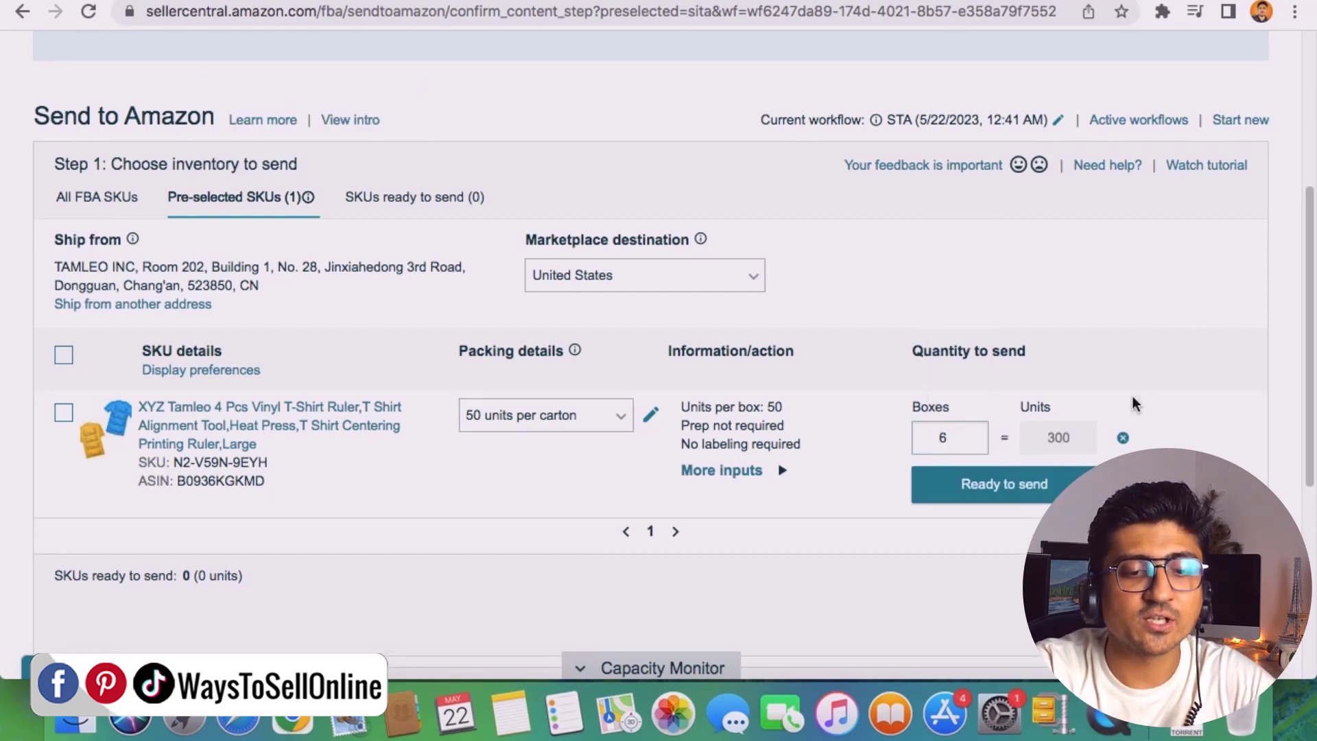
{"action": "double_click", "coordinate": [1059, 438]}
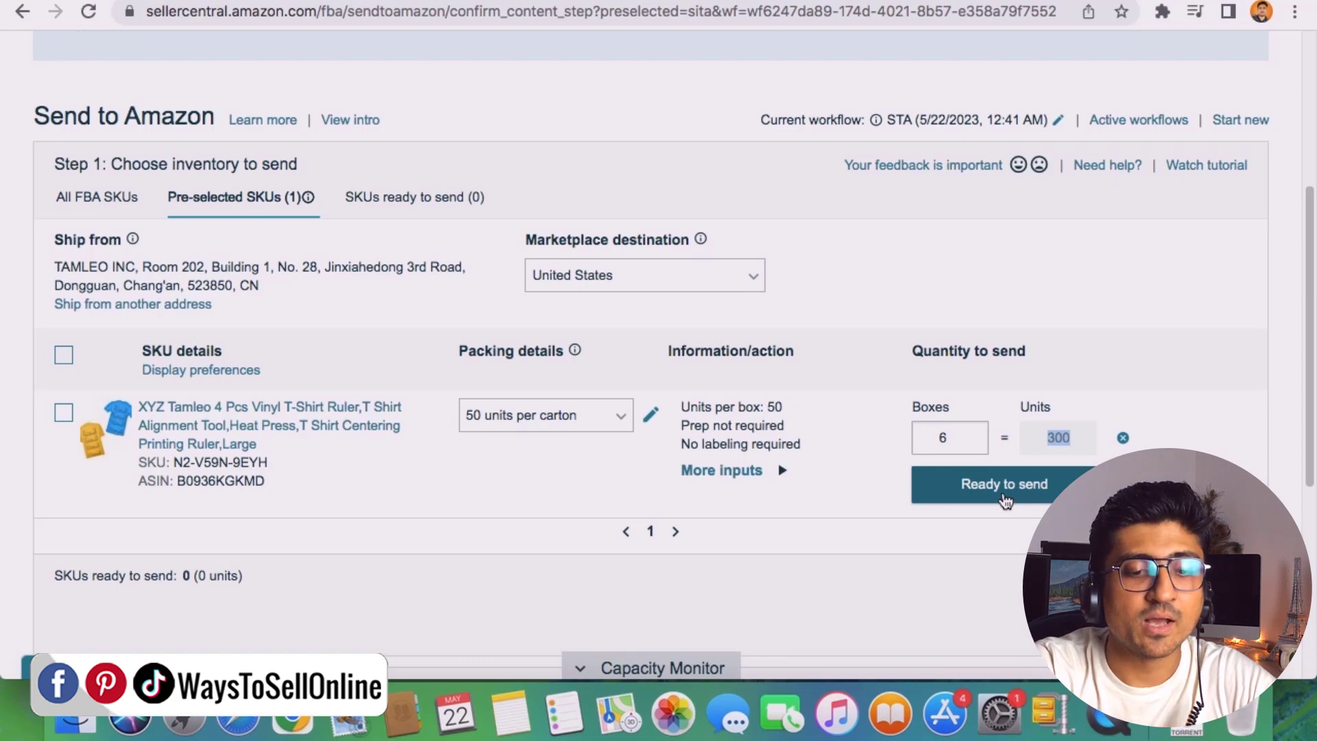
Step: Mark the T-shirt ruler SKU as ready to send
{"action": "left_click_drag", "start_coordinate": [65, 165], "coordinate": [120, 171]}
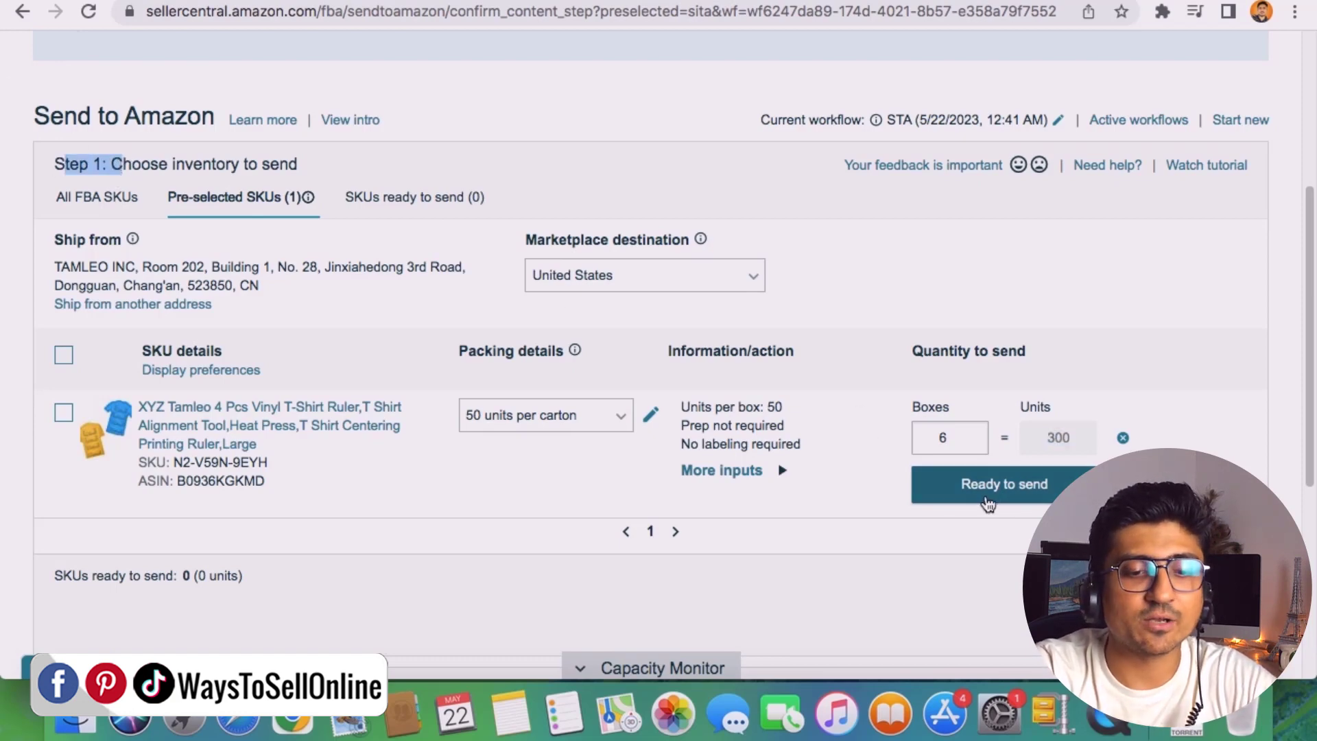
{"action": "left_click", "coordinate": [1012, 493]}
{"action": "scroll", "coordinate": [1010, 491], "scroll_direction": "down", "scroll_amount": 5}
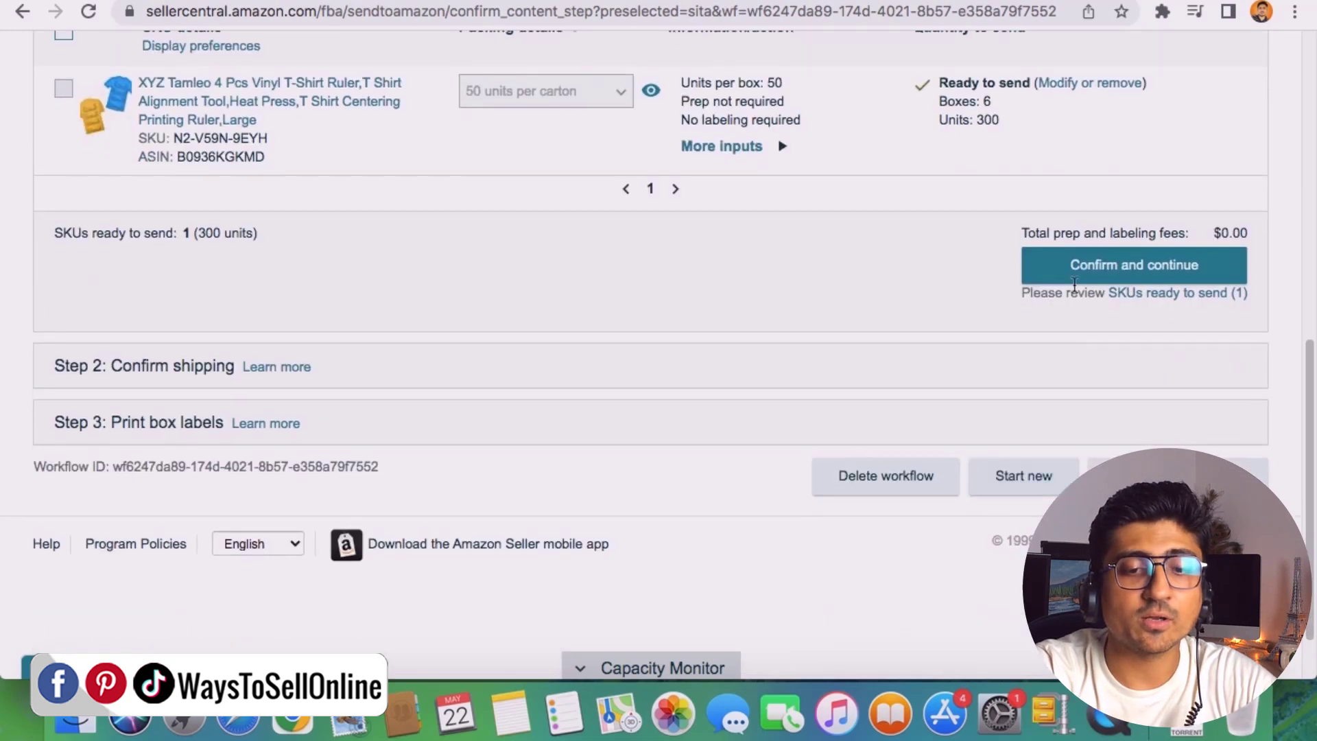
Step: Confirm the inventory to send and set the ship date to 5/29/2023
{"action": "left_click", "coordinate": [1157, 269]}
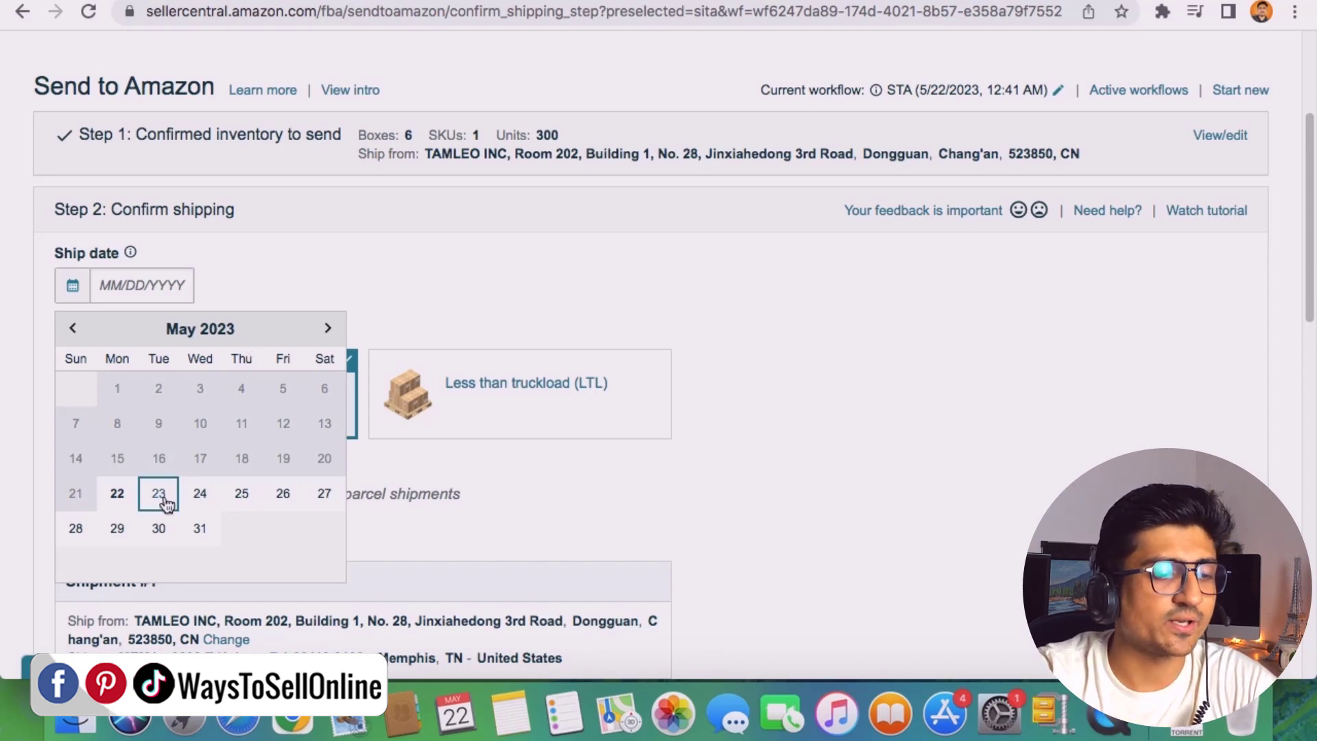
{"action": "left_click", "coordinate": [117, 530]}
{"action": "scroll", "coordinate": [541, 469], "scroll_direction": "down", "scroll_amount": 3}
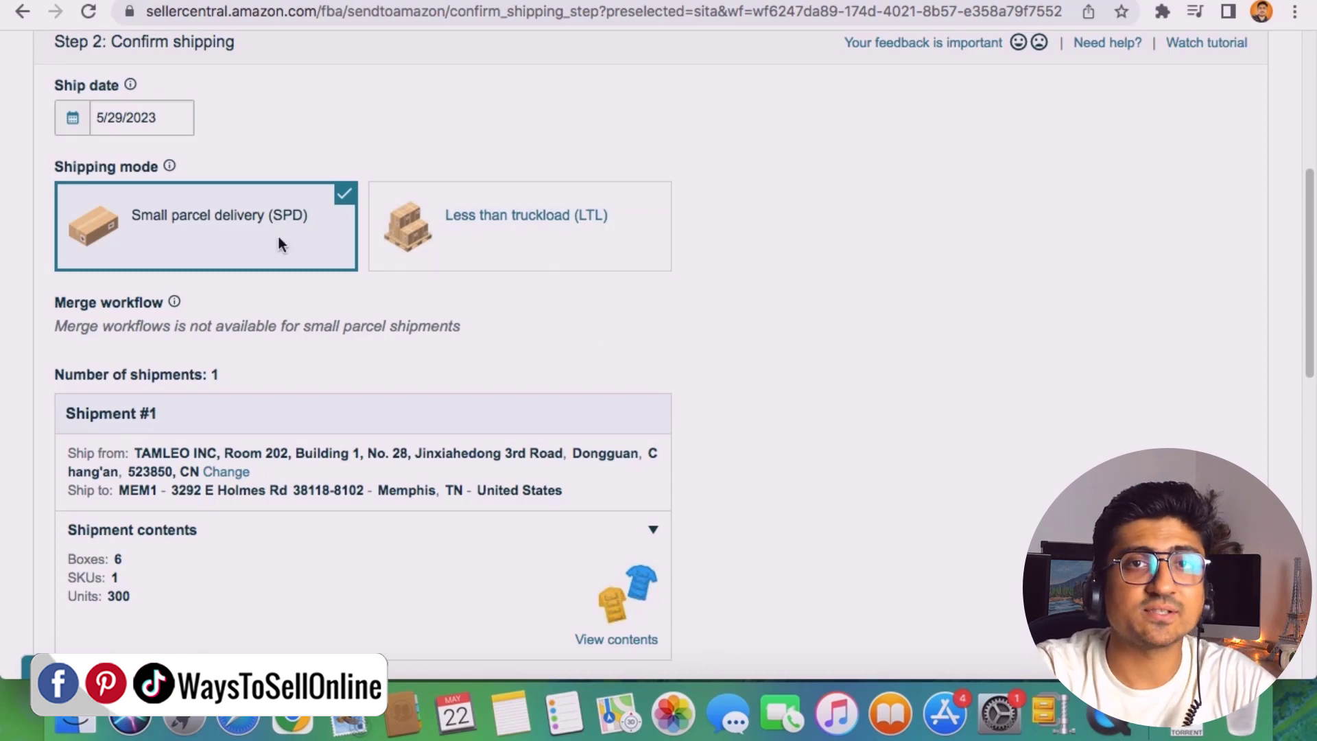
Step: Review the shipping mode and Shipment #1's ship-from and ship-to addresses, collapsing its contents
{"action": "scroll", "coordinate": [220, 272], "scroll_direction": "up", "scroll_amount": 3}
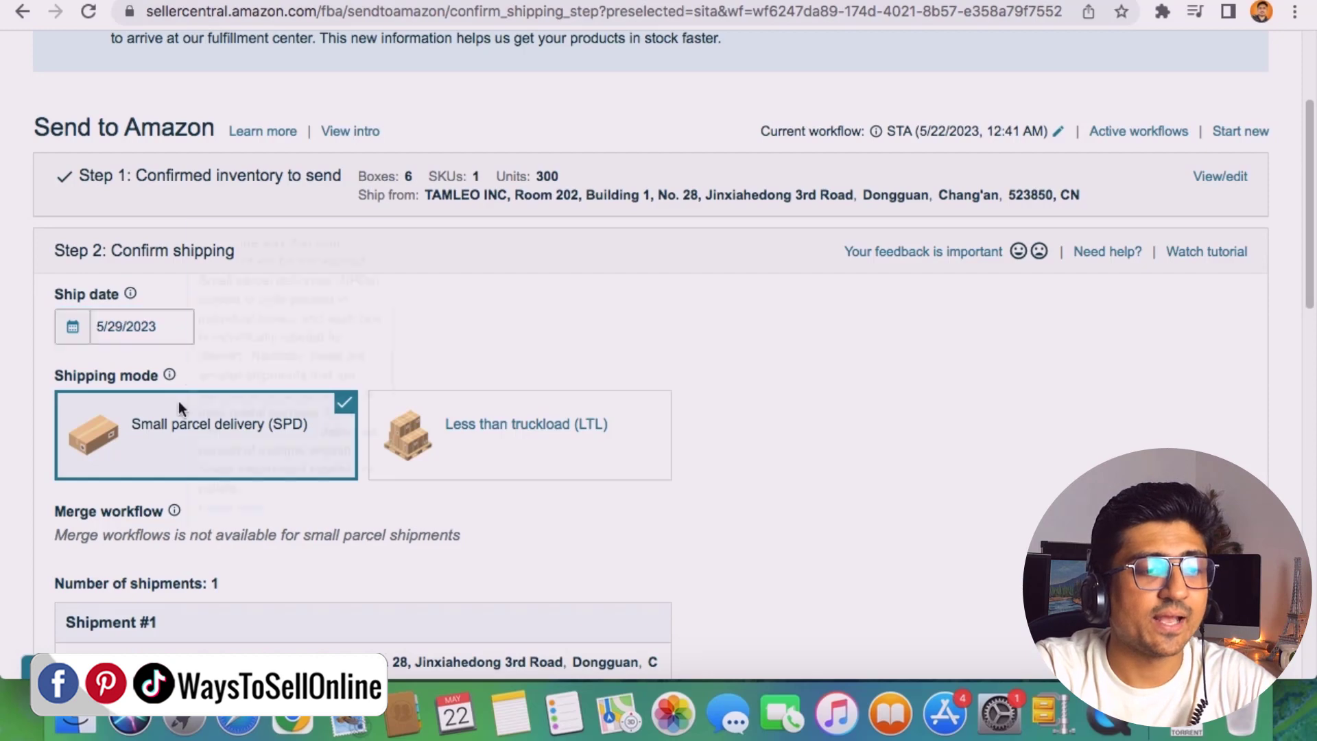
{"action": "scroll", "coordinate": [574, 485], "scroll_direction": "down", "scroll_amount": 7}
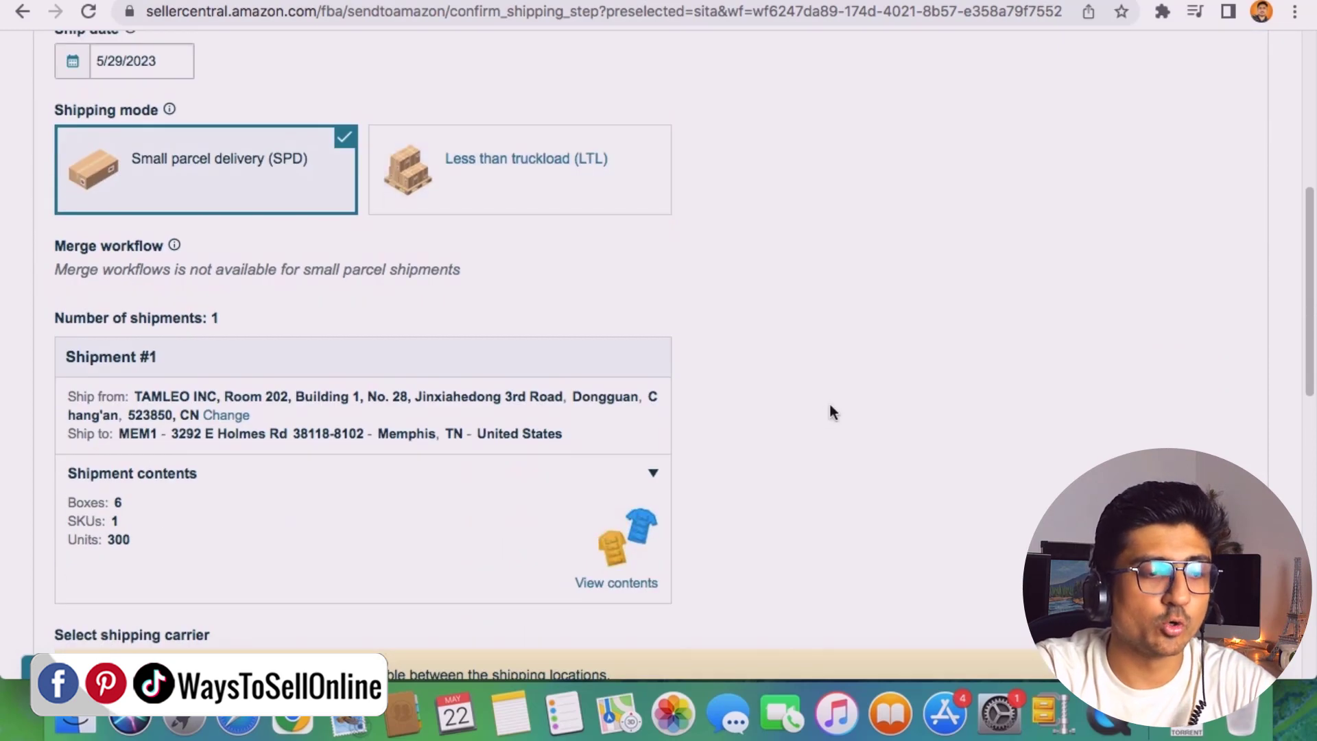
{"action": "left_click_drag", "start_coordinate": [134, 212], "coordinate": [192, 227]}
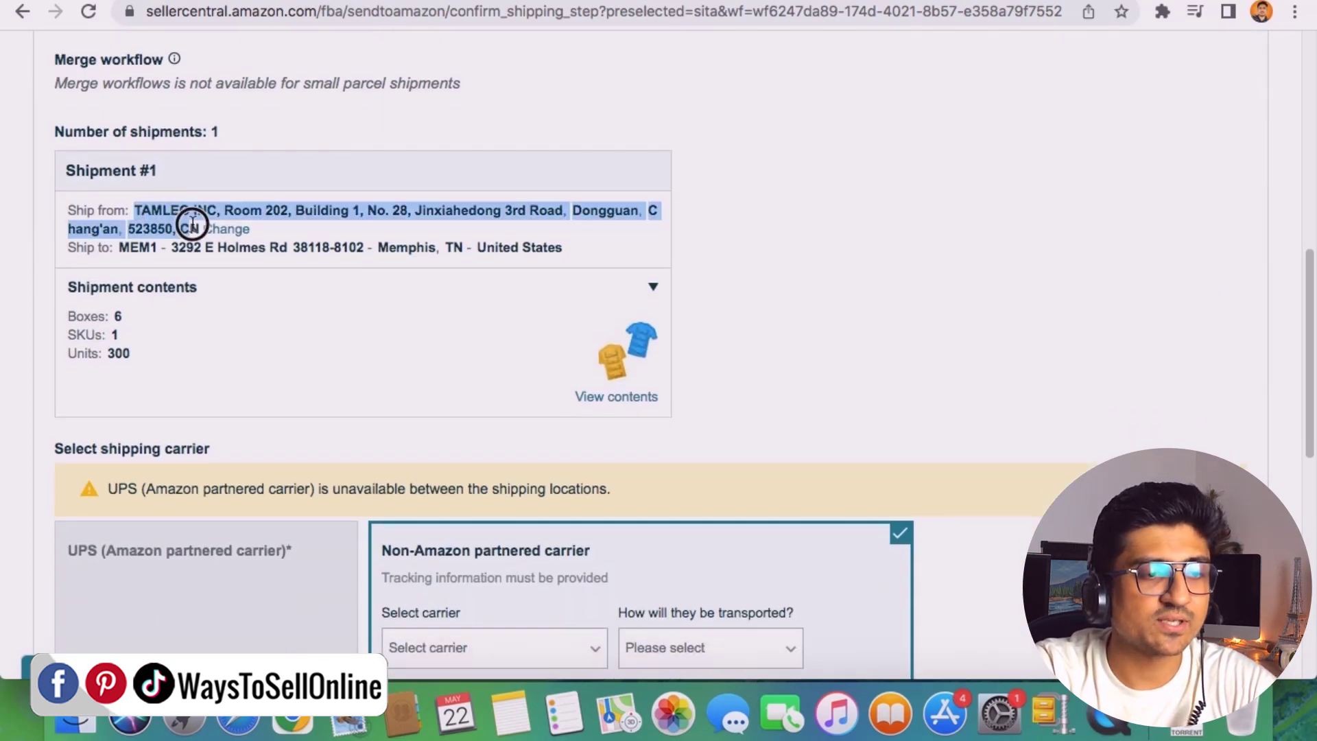
{"action": "left_click", "coordinate": [197, 279]}
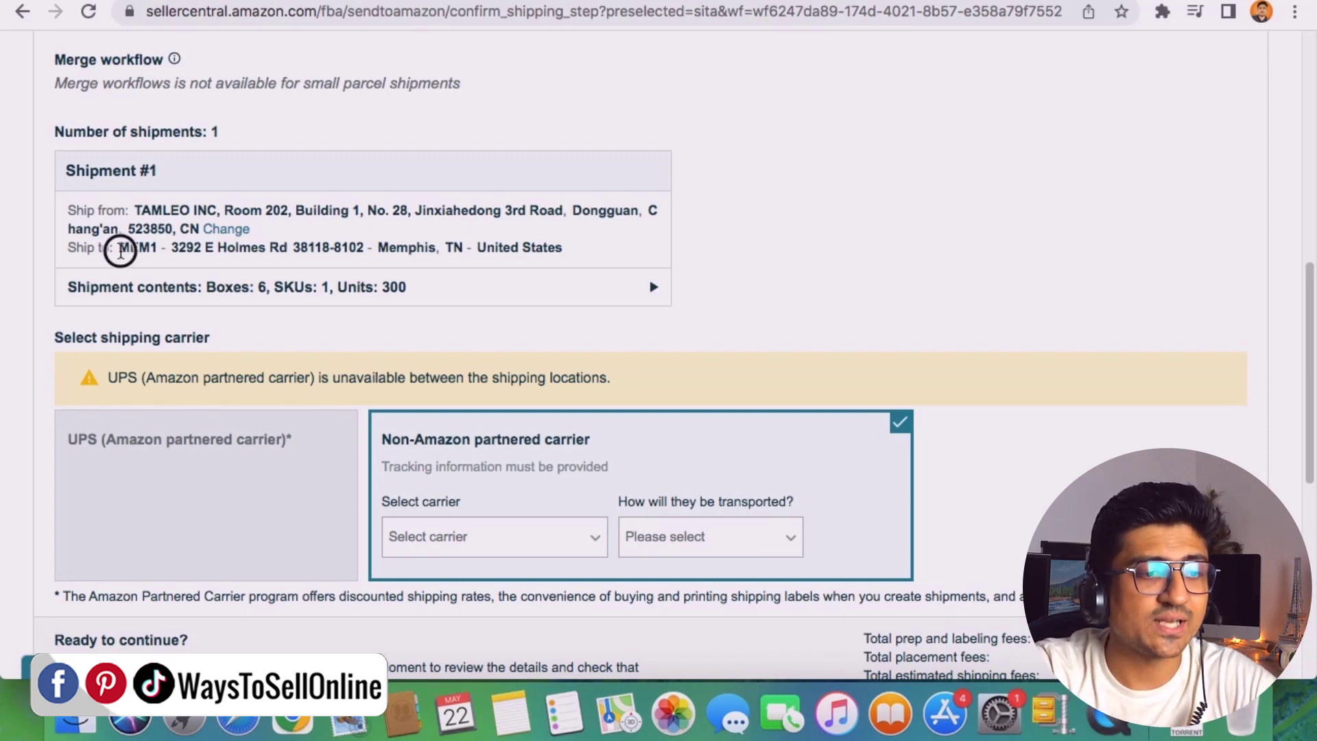
{"action": "triple_click", "coordinate": [119, 249]}
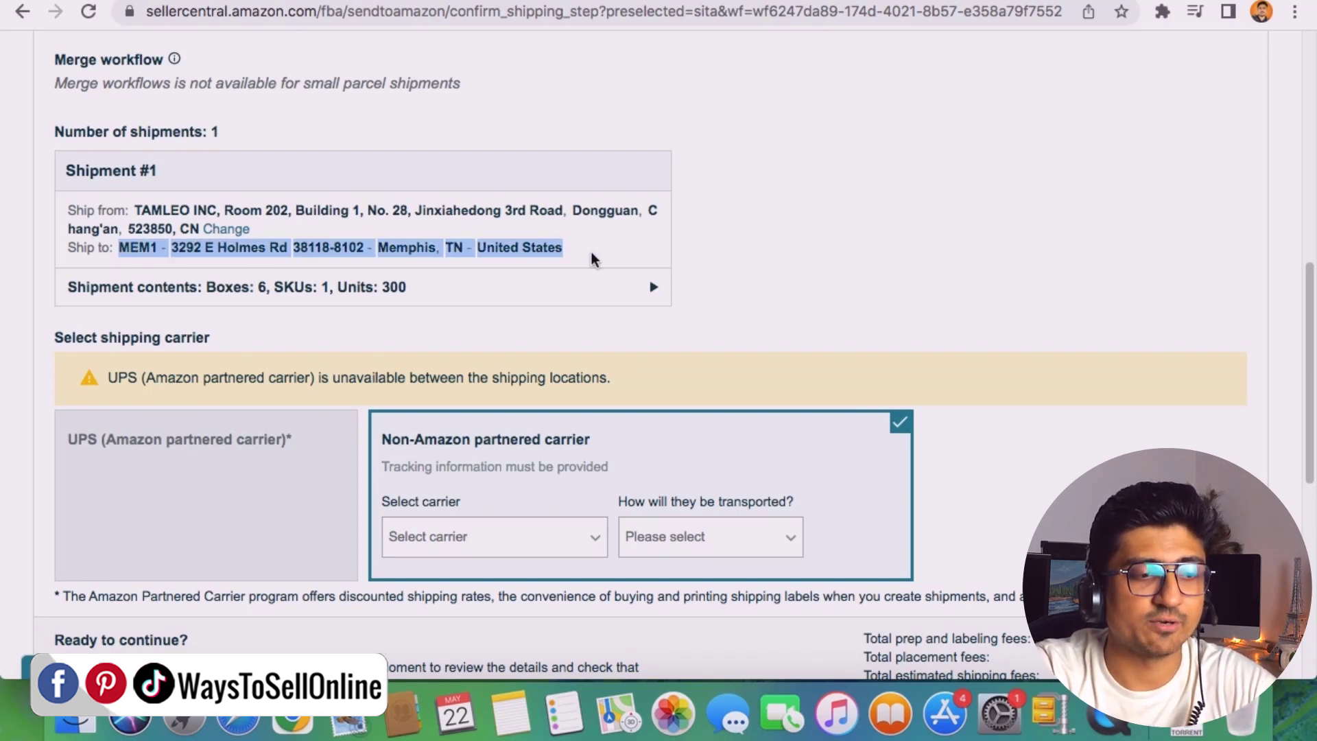
{"action": "left_click", "coordinate": [1119, 302]}
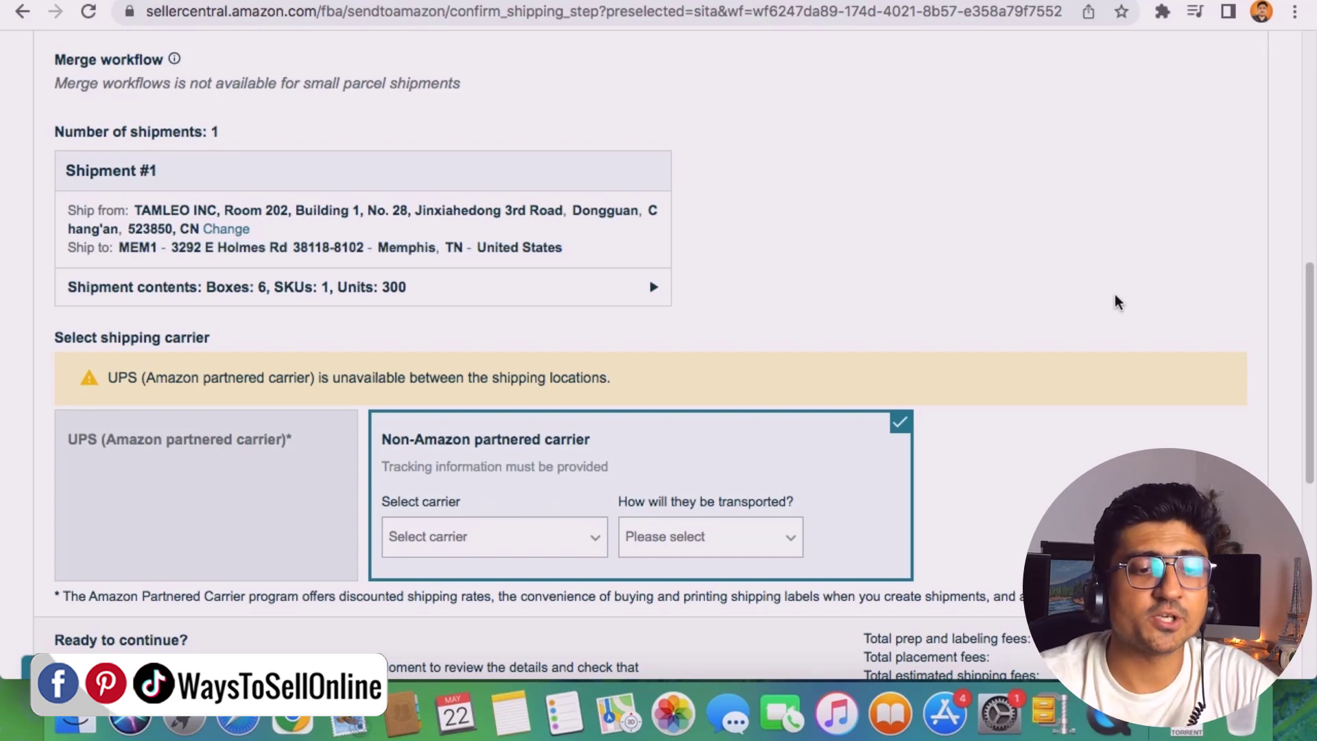
Step: Set the non-Amazon partnered carrier to Other with Ocean transport, and accept the charges to confirm shipping
{"action": "scroll", "coordinate": [1118, 302], "scroll_direction": "down", "scroll_amount": 5}
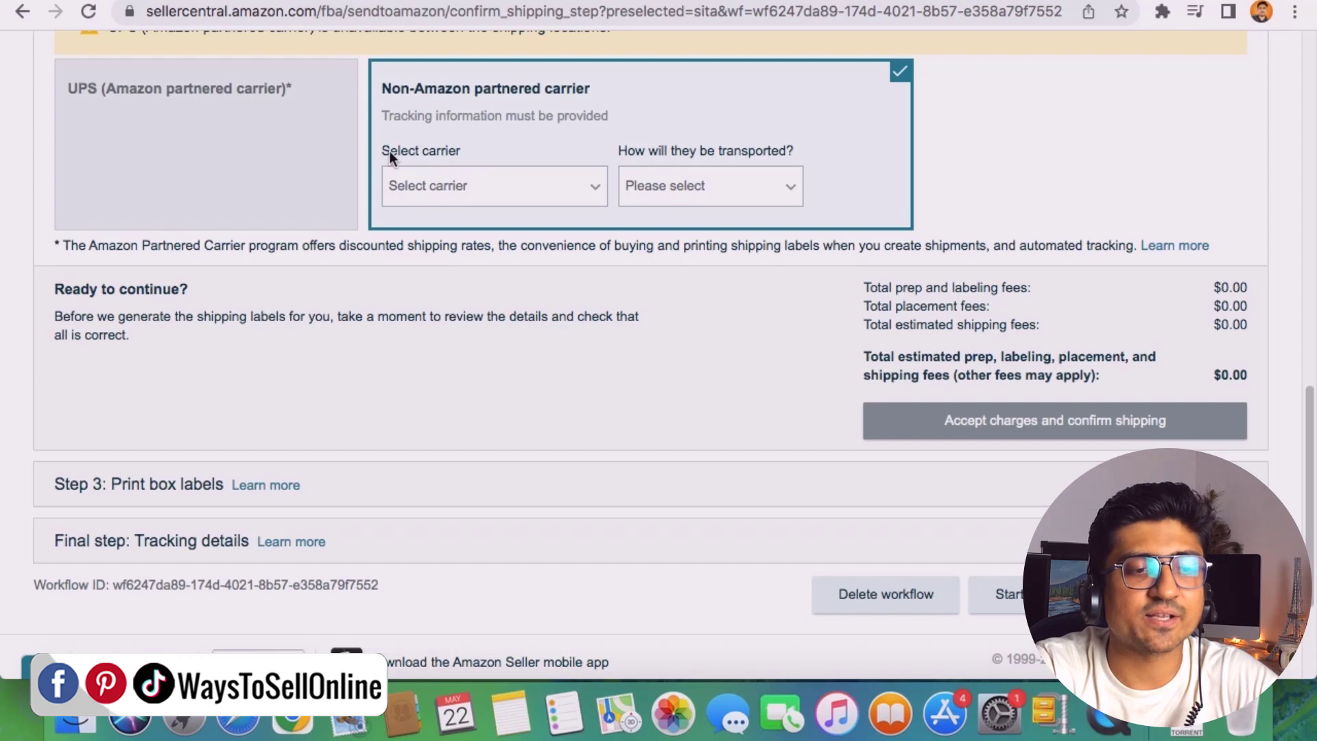
{"action": "left_click", "coordinate": [567, 184]}
{"action": "left_click", "coordinate": [452, 409]}
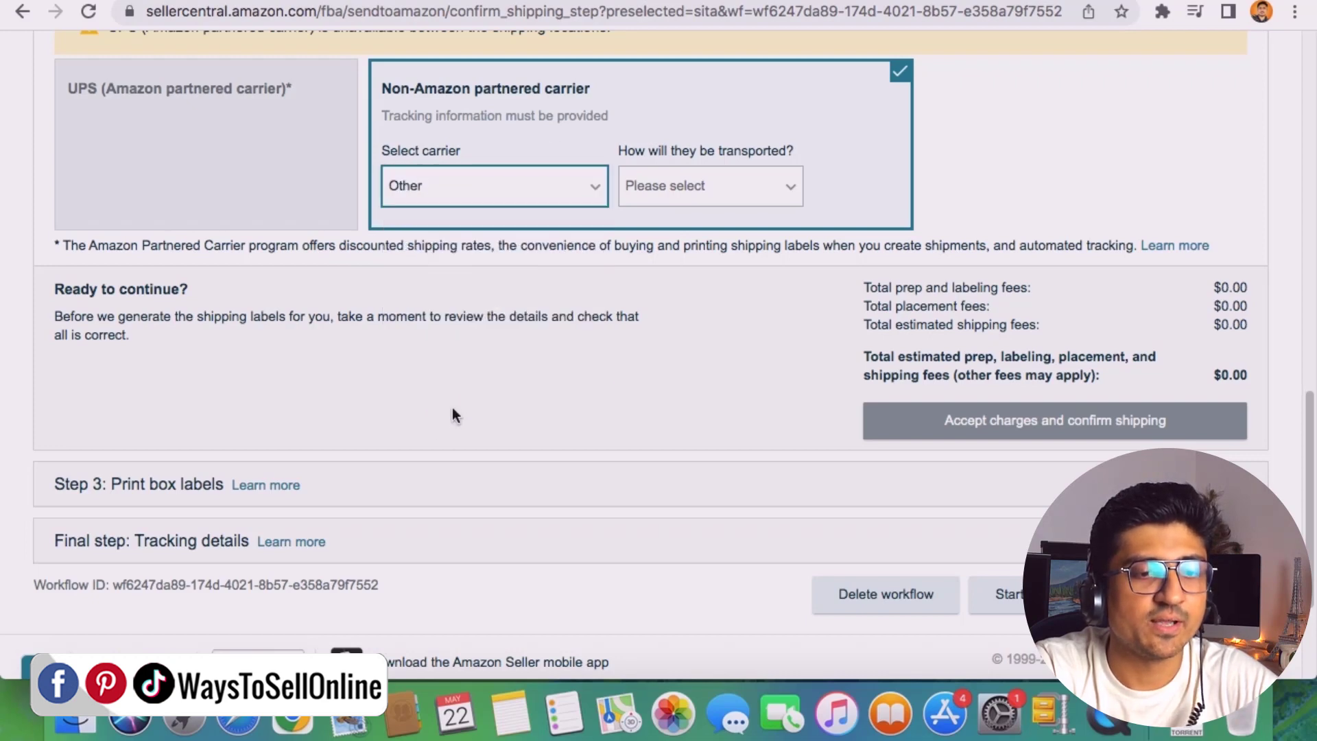
{"action": "left_click", "coordinate": [769, 192]}
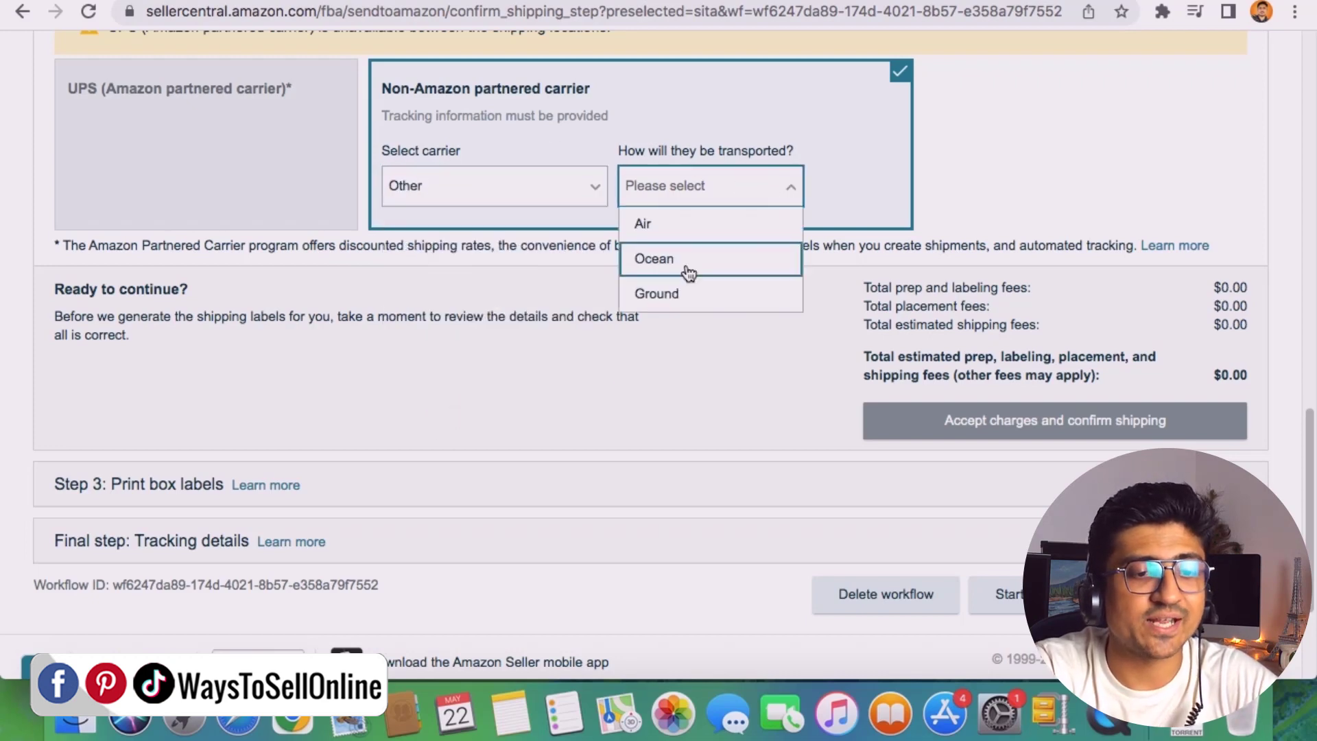
{"action": "left_click", "coordinate": [688, 273]}
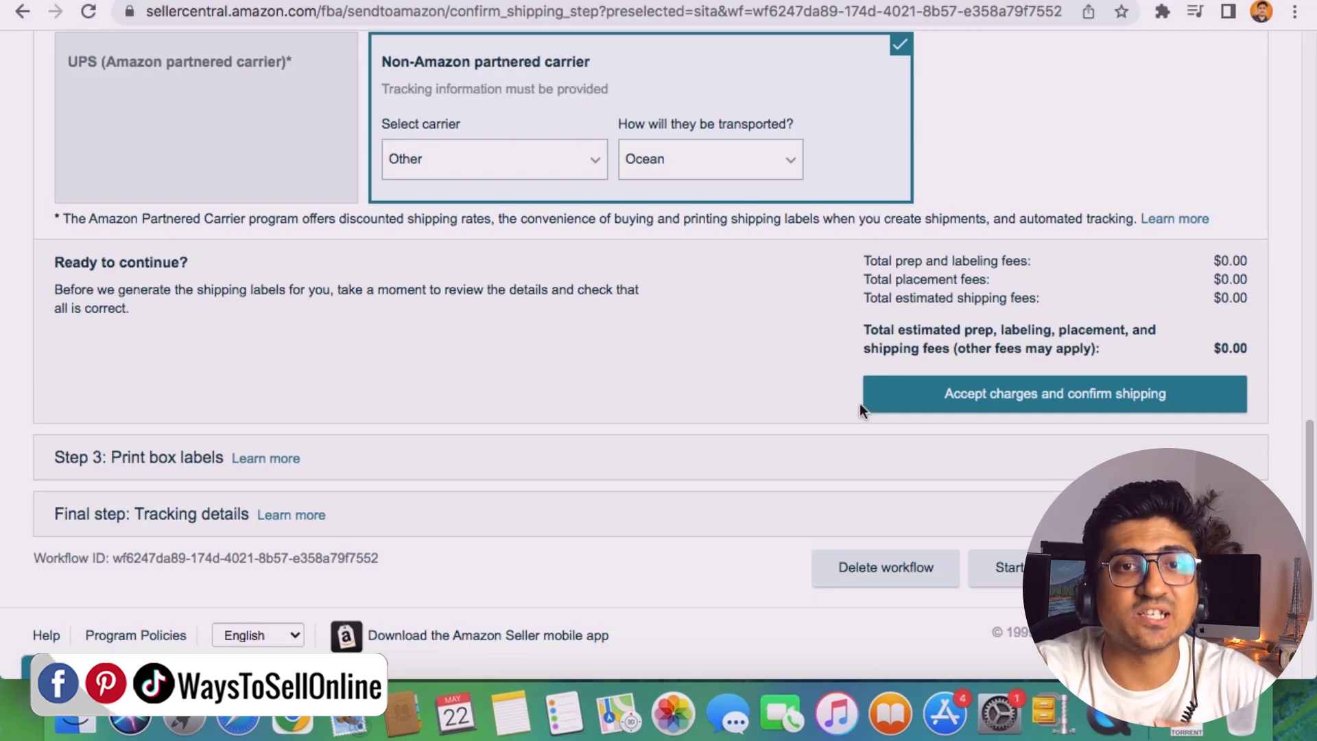
{"action": "left_click", "coordinate": [1002, 398]}
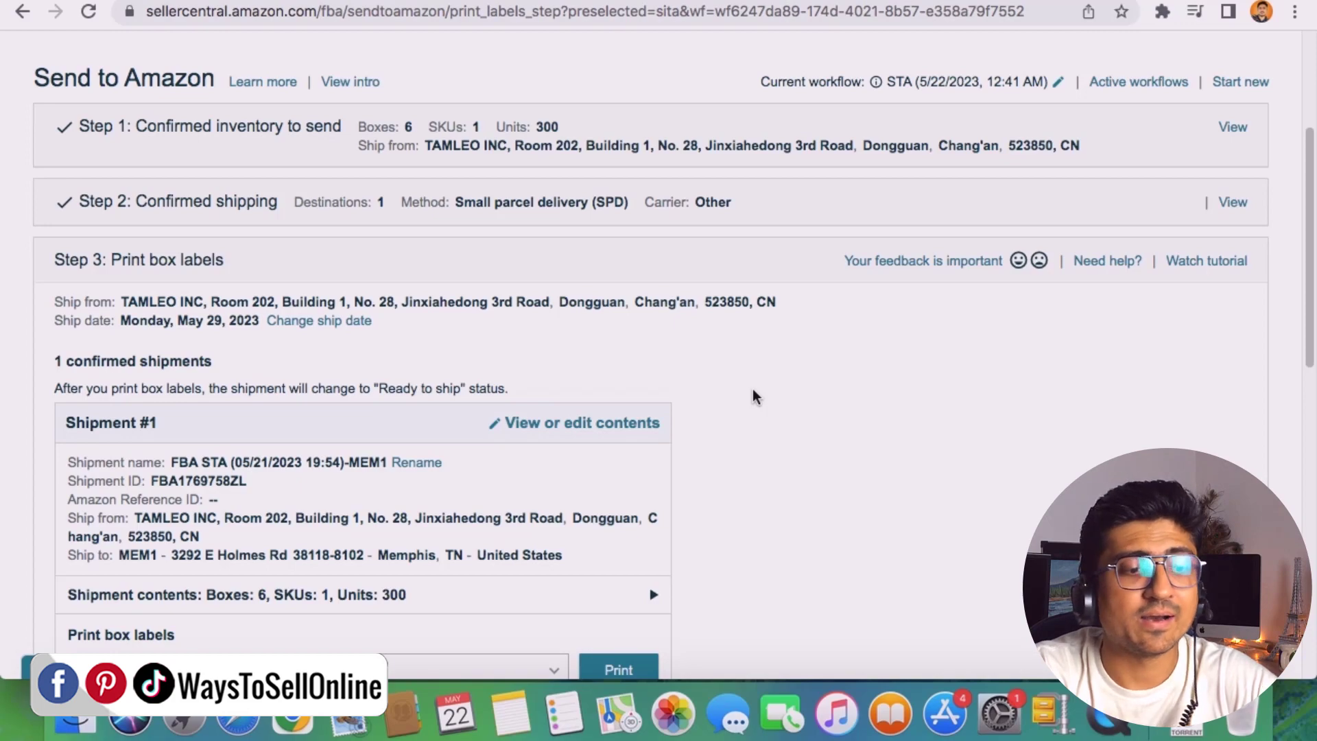
Step: Generate Shipment #1's box labels in the "Thermal printing - 4 x 6 inches" format and look through the label pages
{"action": "scroll", "coordinate": [762, 388], "scroll_direction": "down", "scroll_amount": 3}
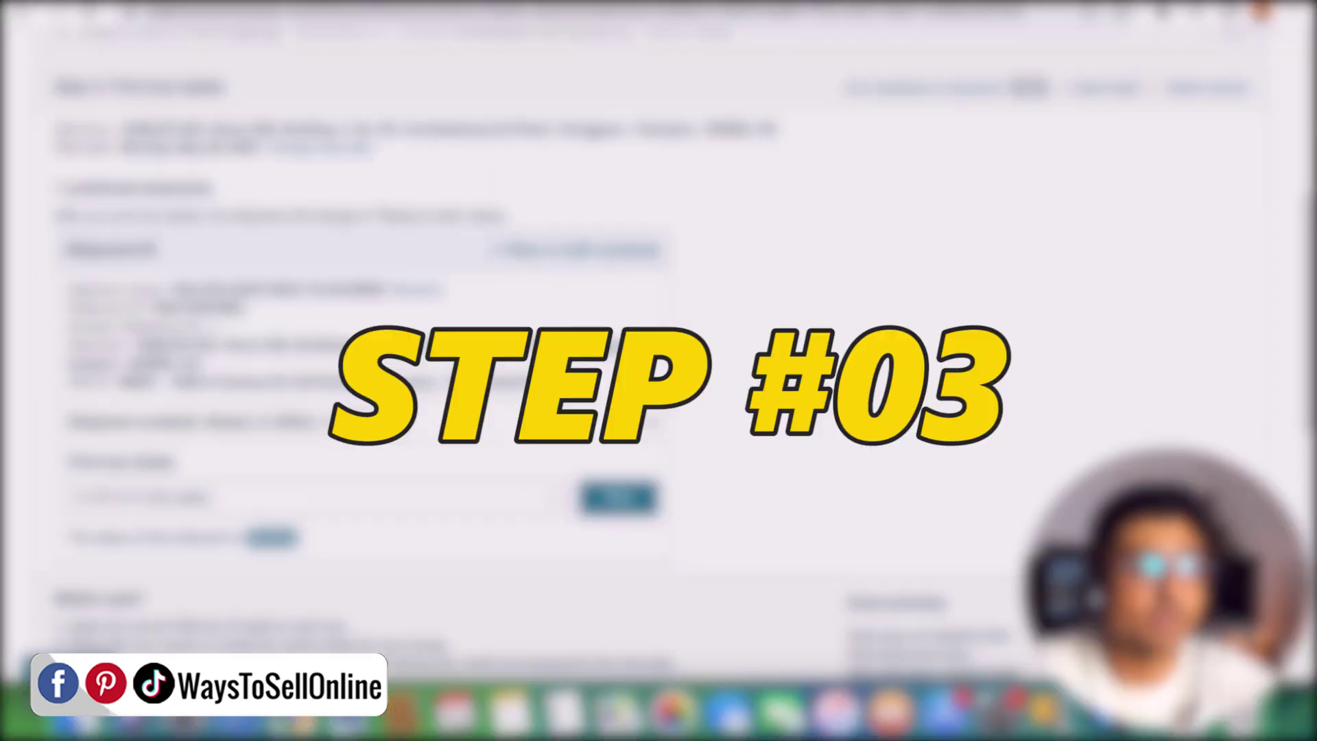
{"action": "left_click_drag", "start_coordinate": [56, 87], "coordinate": [188, 101]}
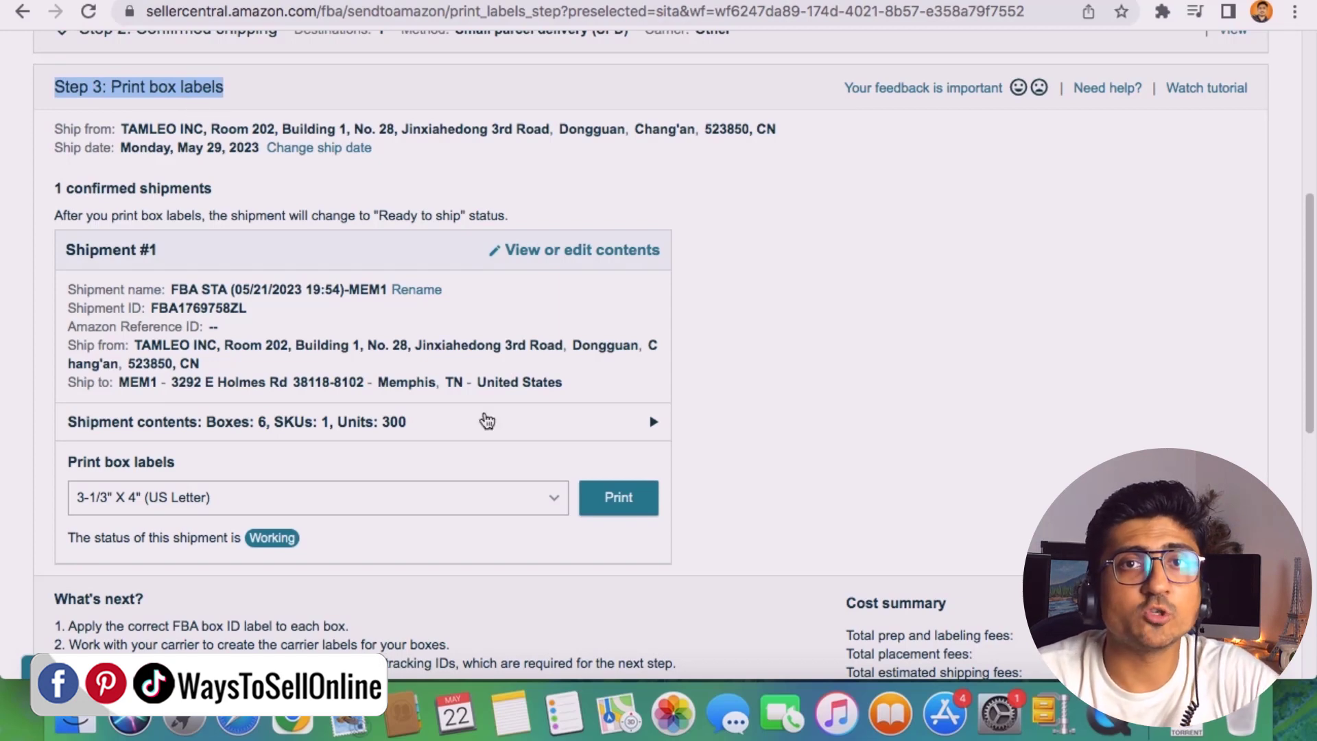
{"action": "left_click", "coordinate": [553, 508]}
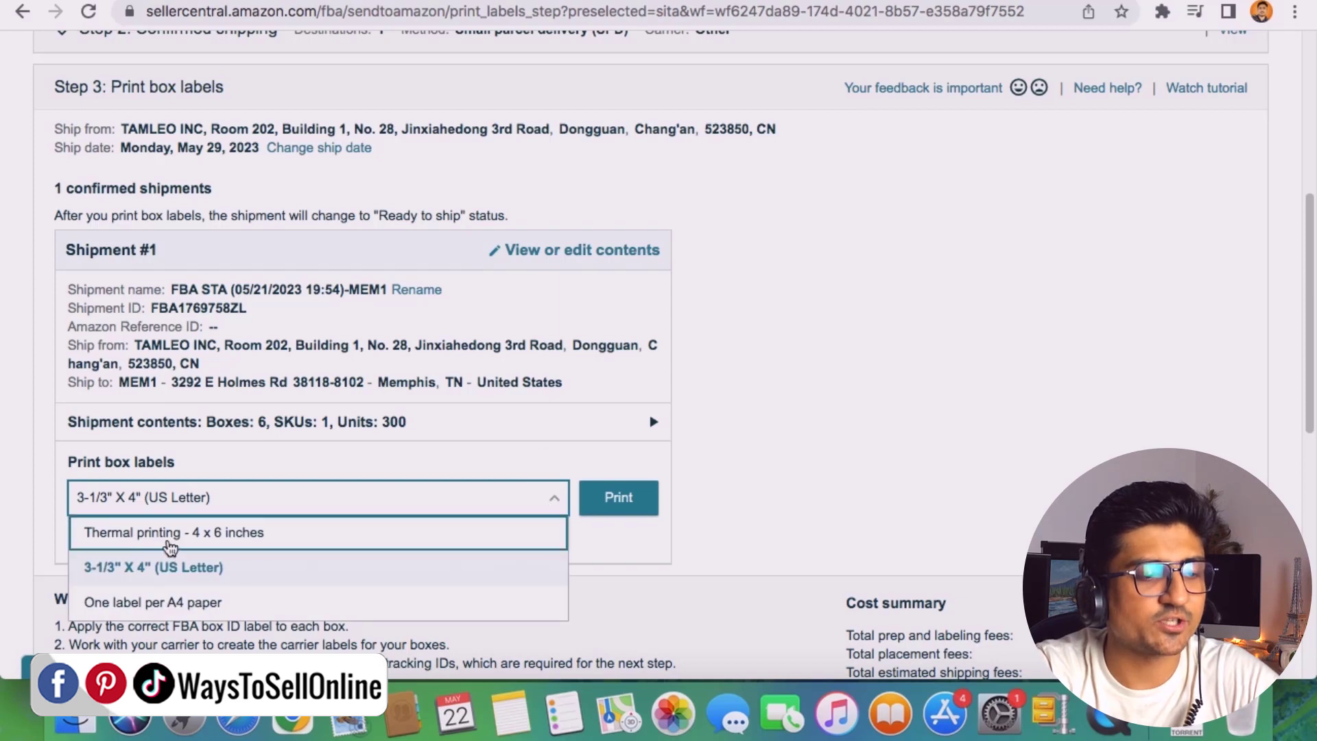
{"action": "left_click", "coordinate": [172, 534]}
{"action": "left_click", "coordinate": [621, 501]}
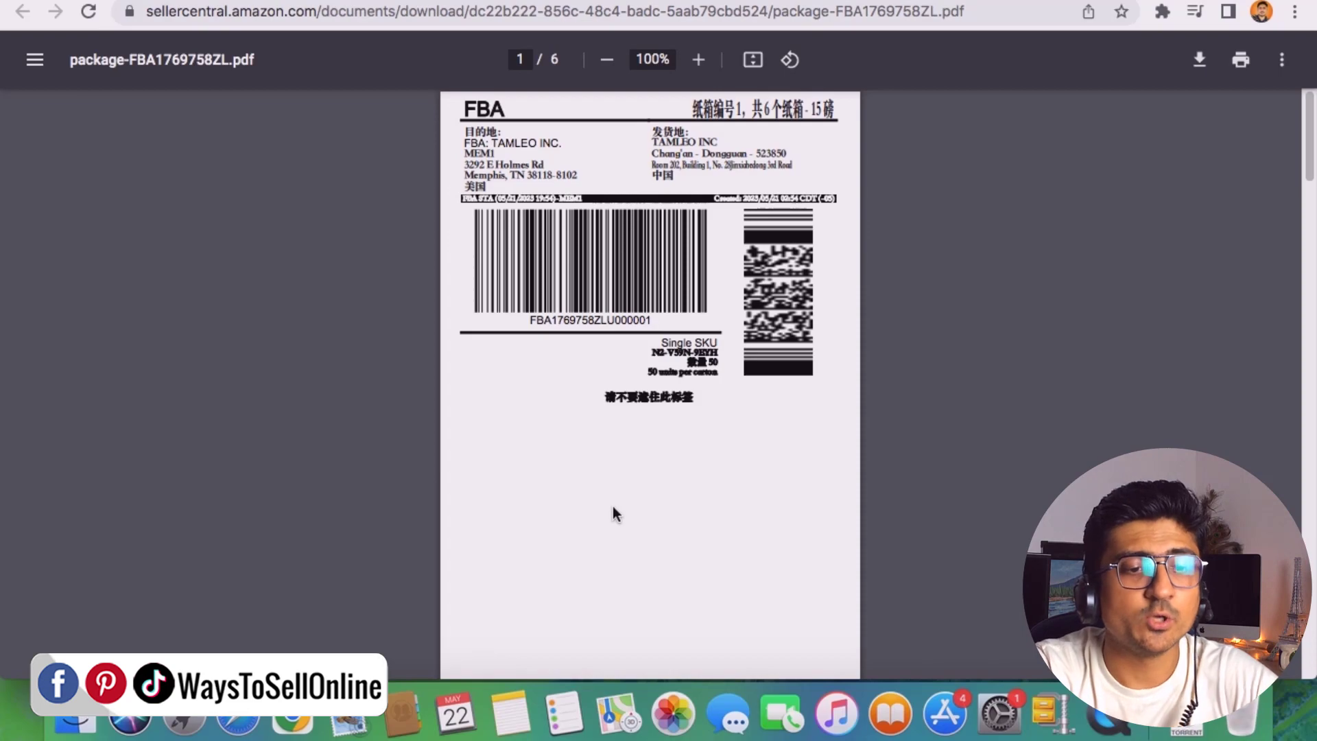
{"action": "left_click_drag", "start_coordinate": [1310, 144], "coordinate": [1307, 530]}
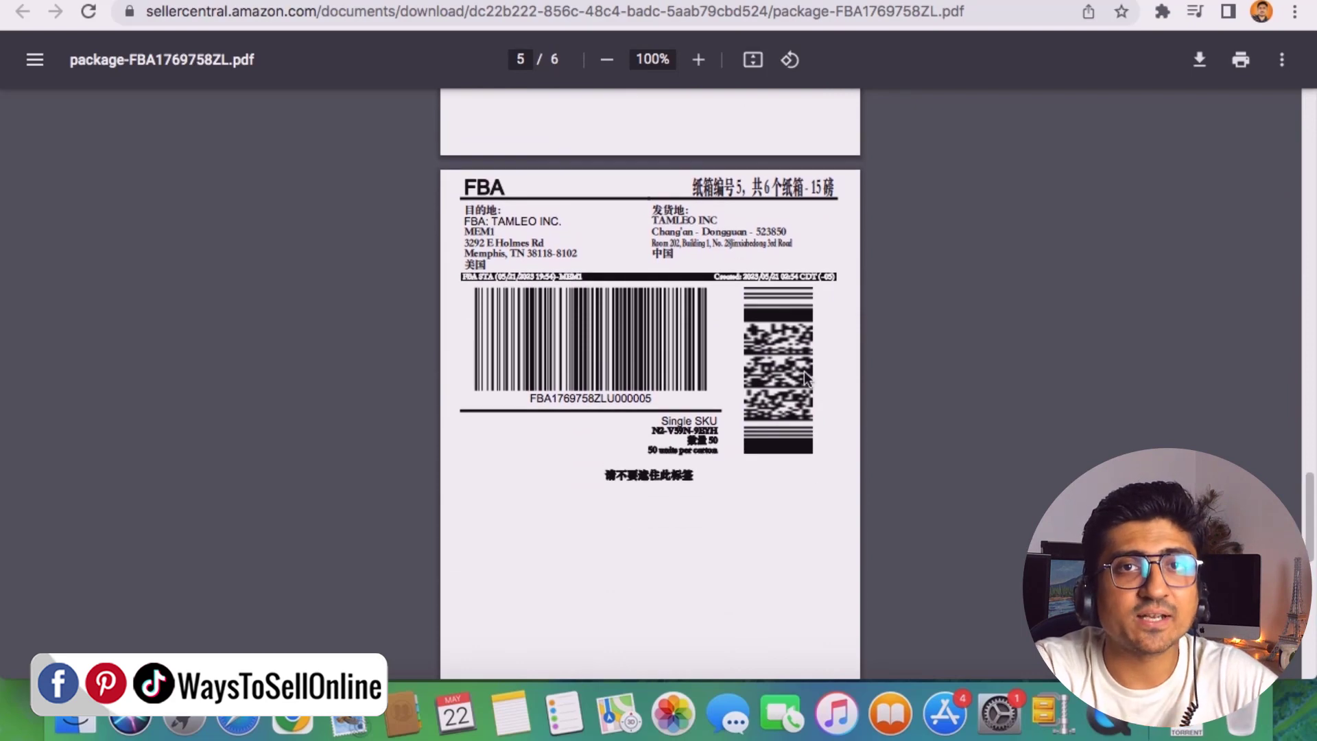